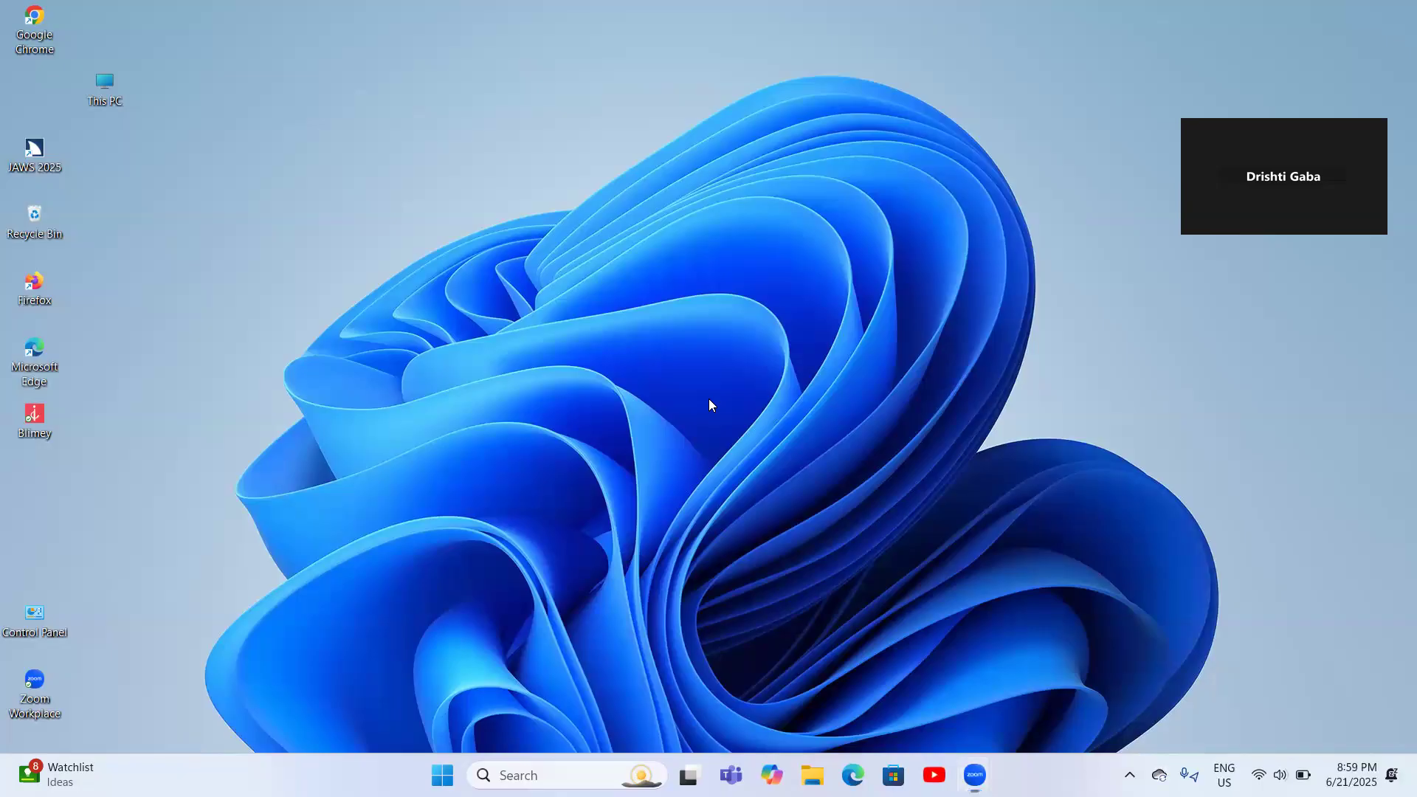
- Open Excel and create a new blank workbook
key("super")
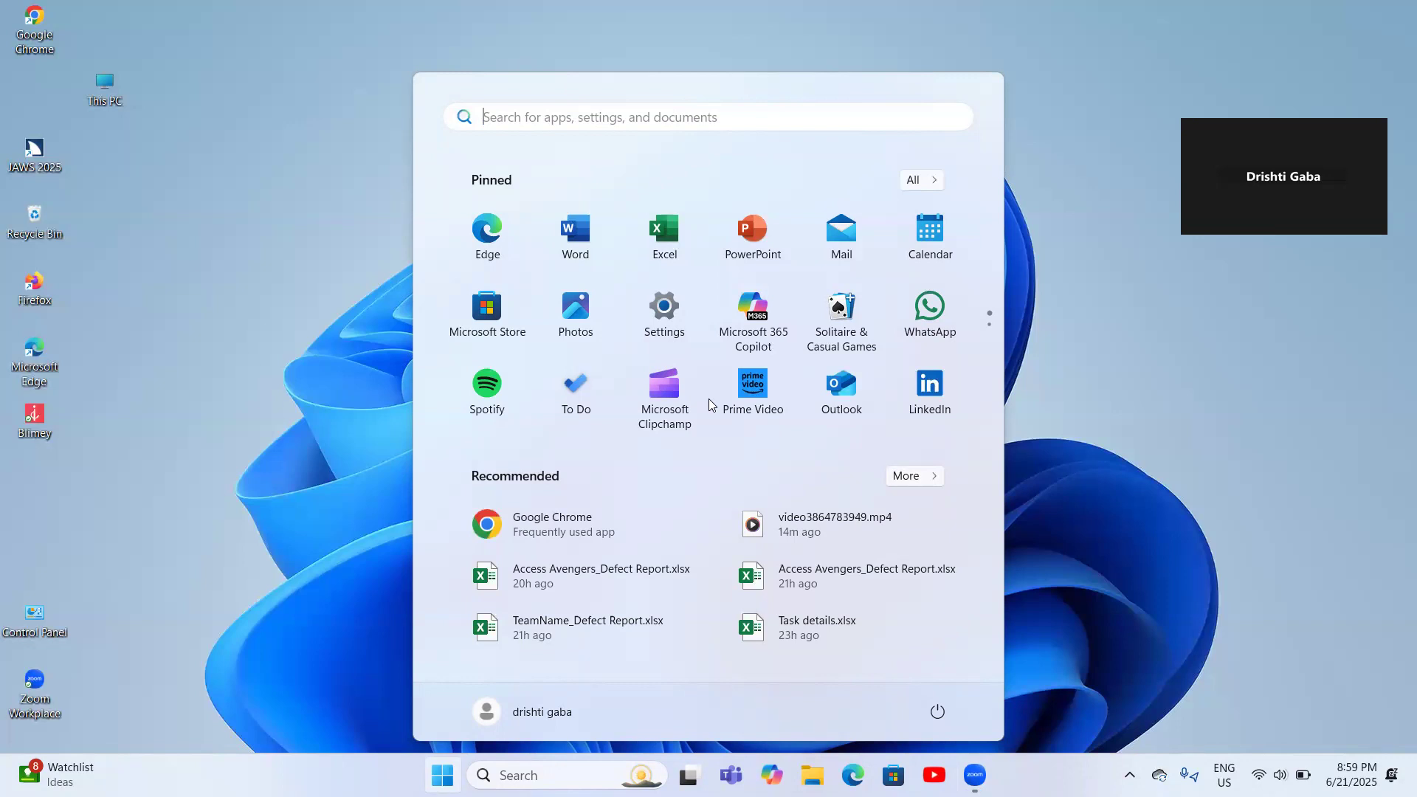
type("e")
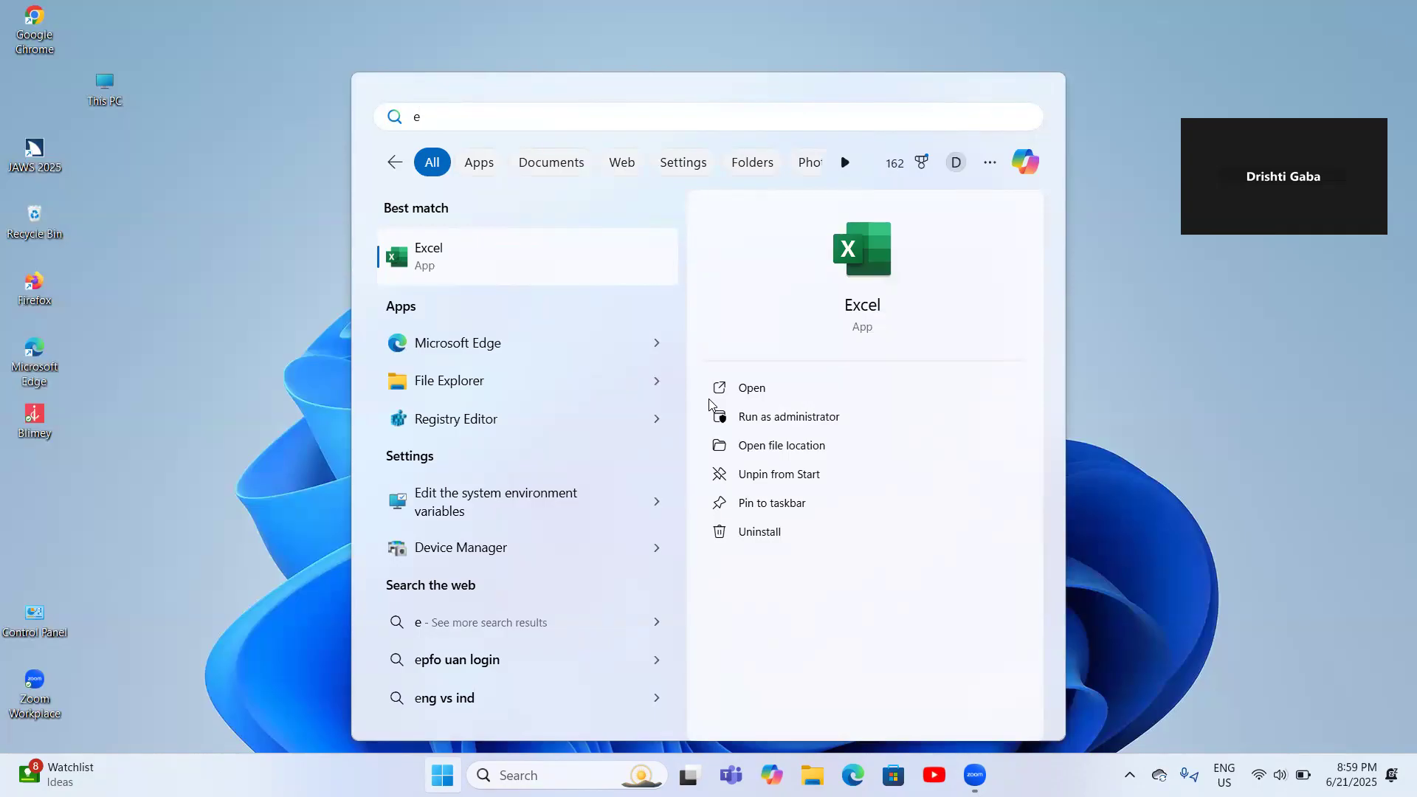
key("Escape")
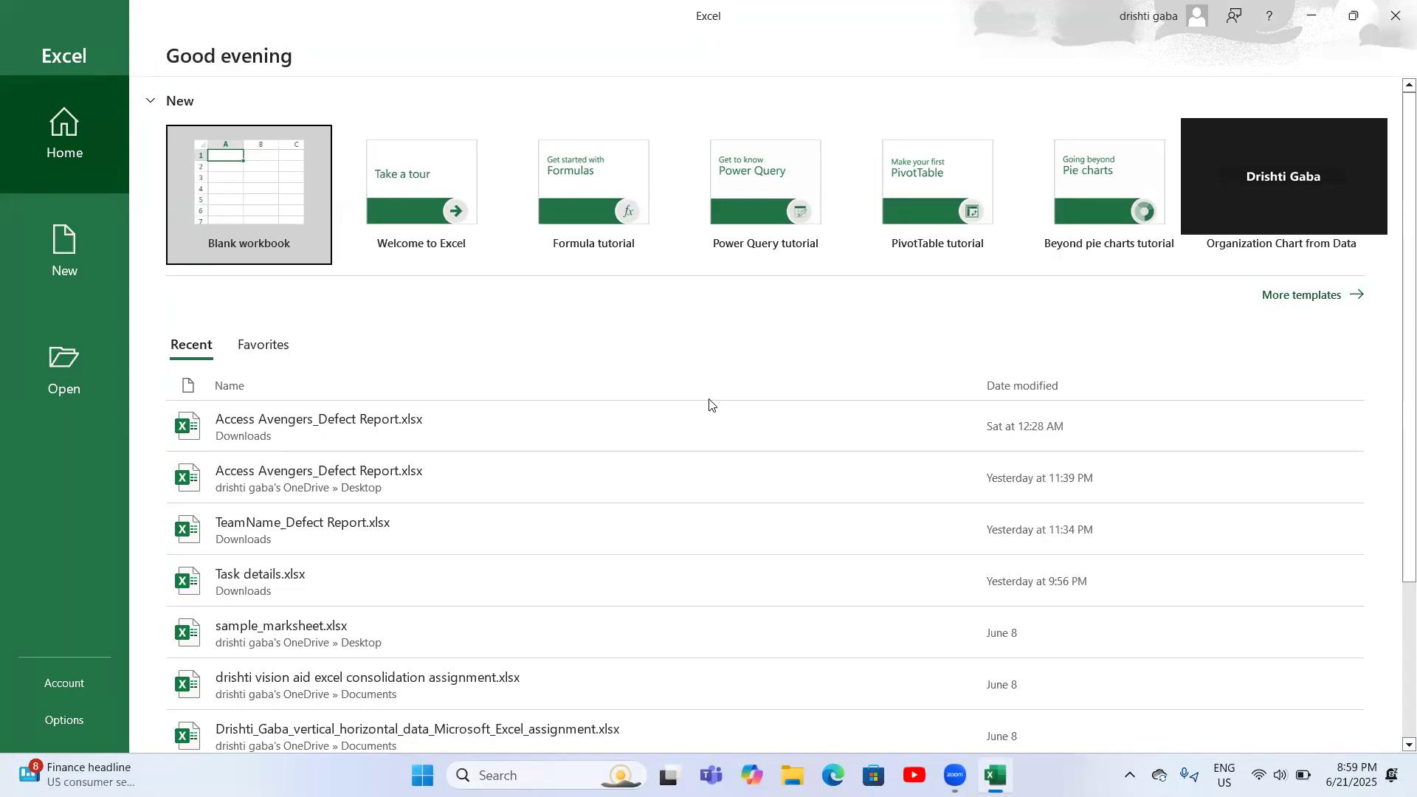
key("ctrl+n")
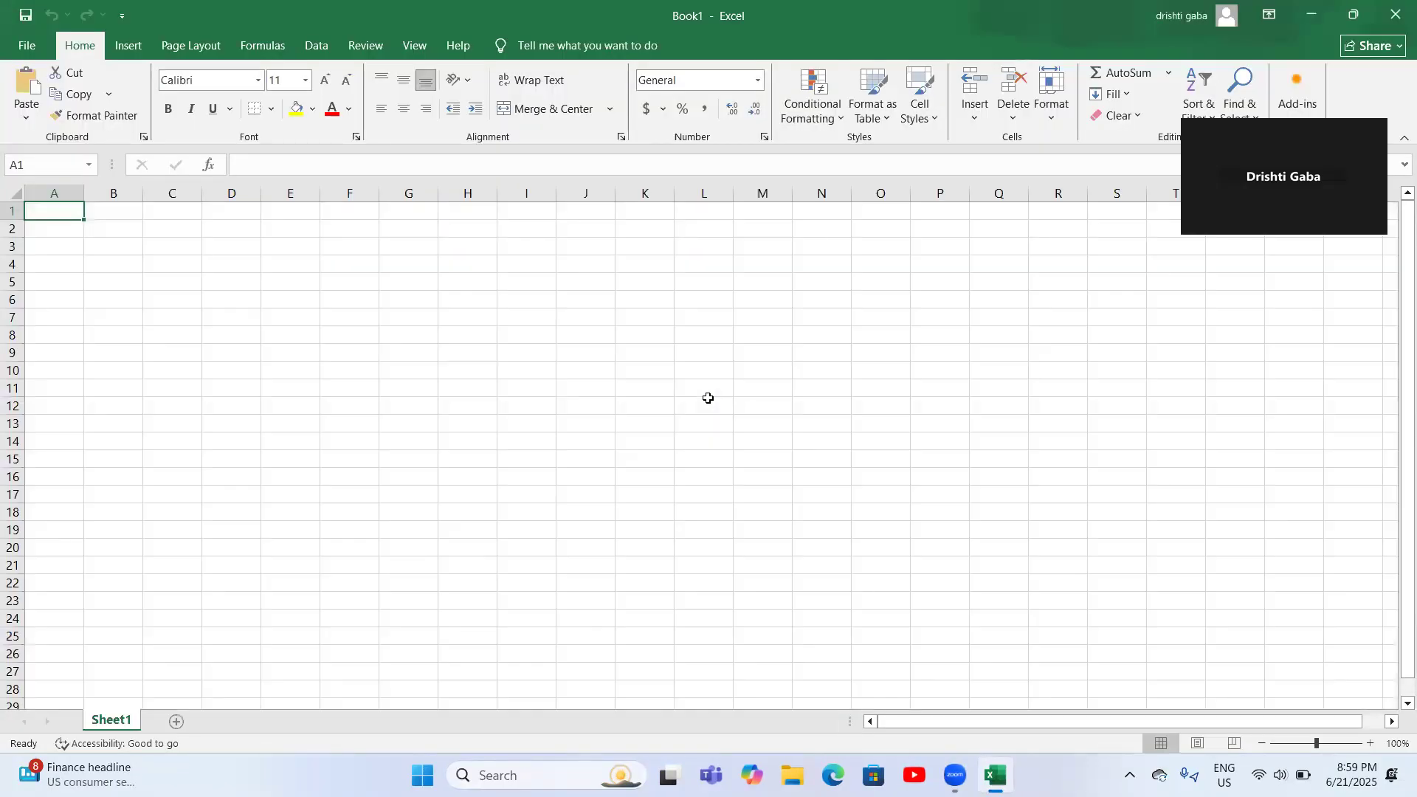
- Enter the heading "gender" in cell A1 of the blank sheet
key("alt+space")
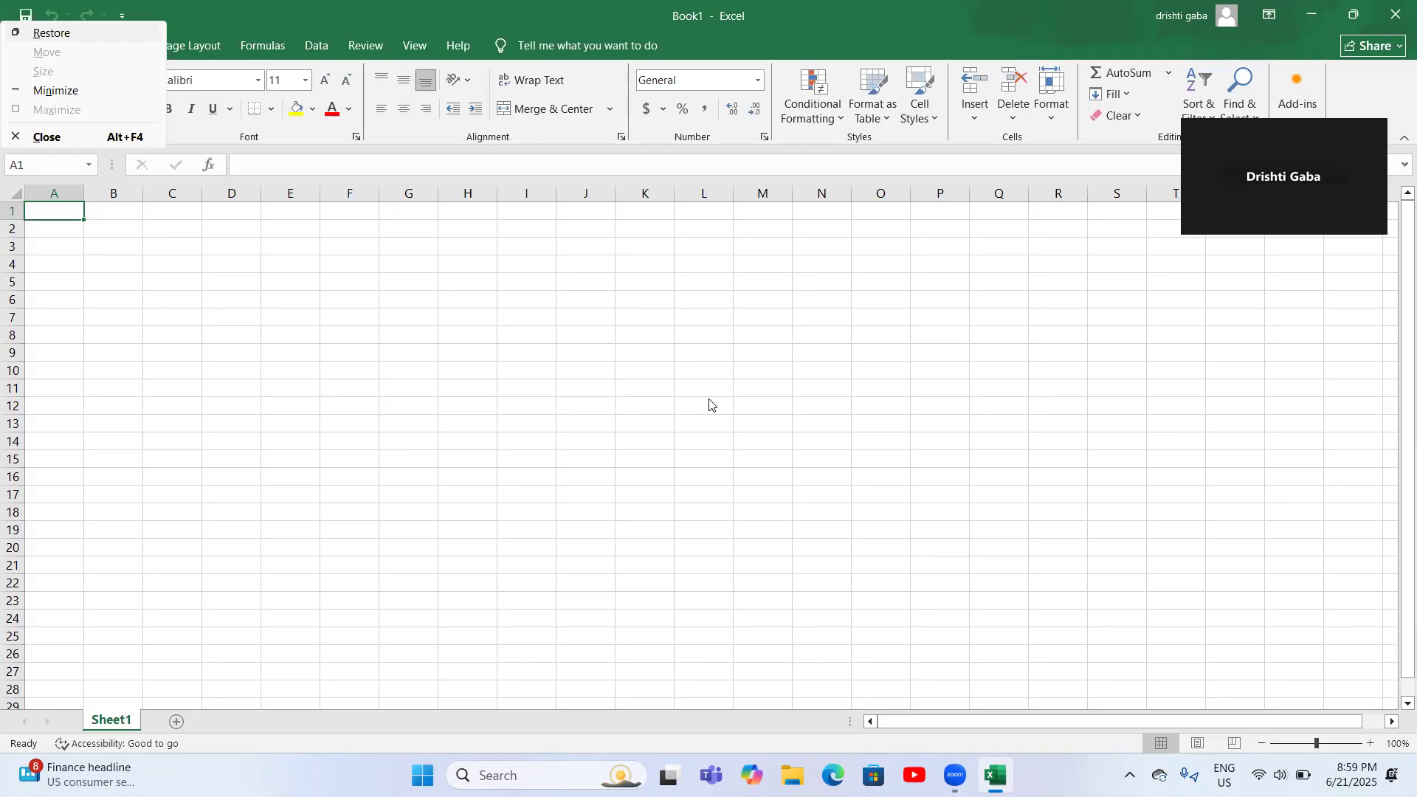
key("Escape")
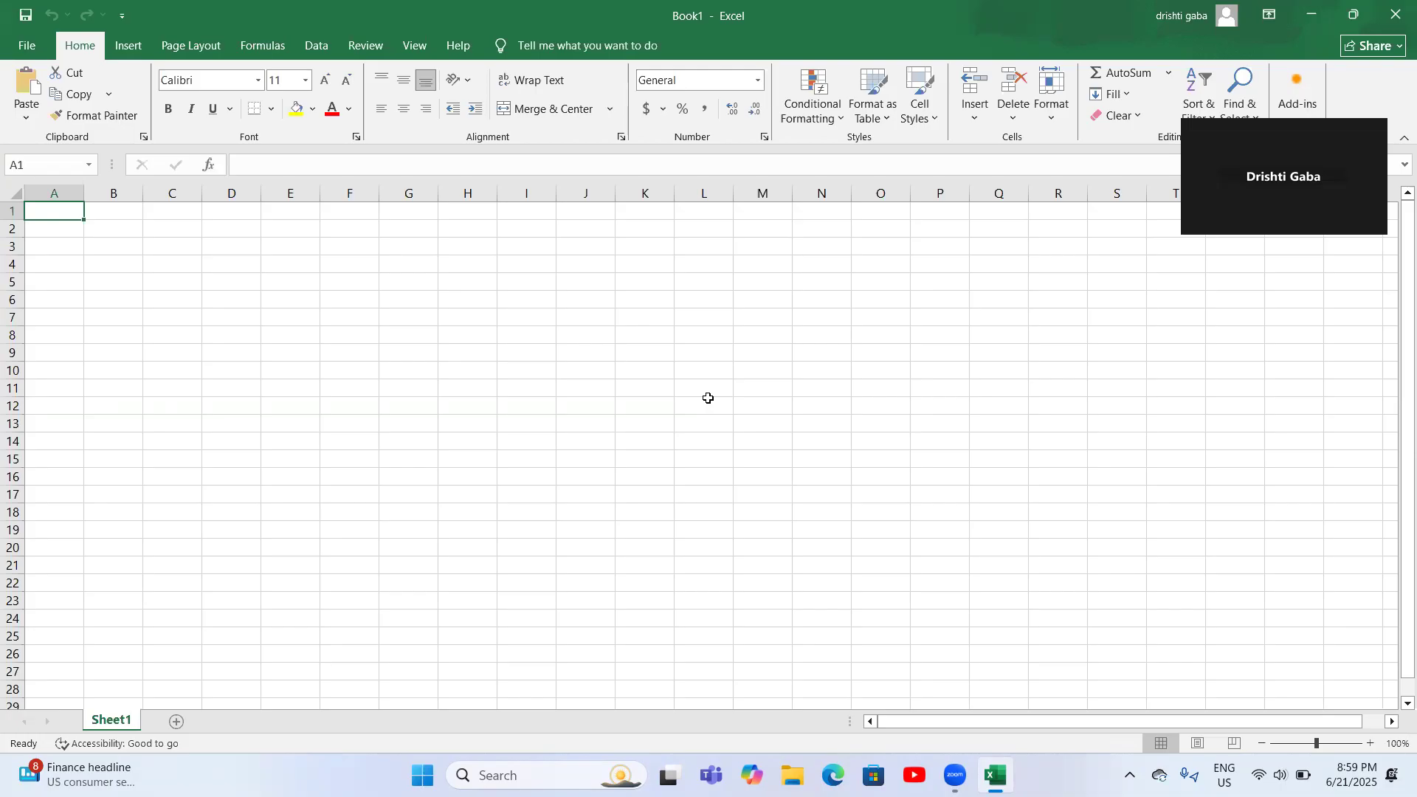
type("gender")
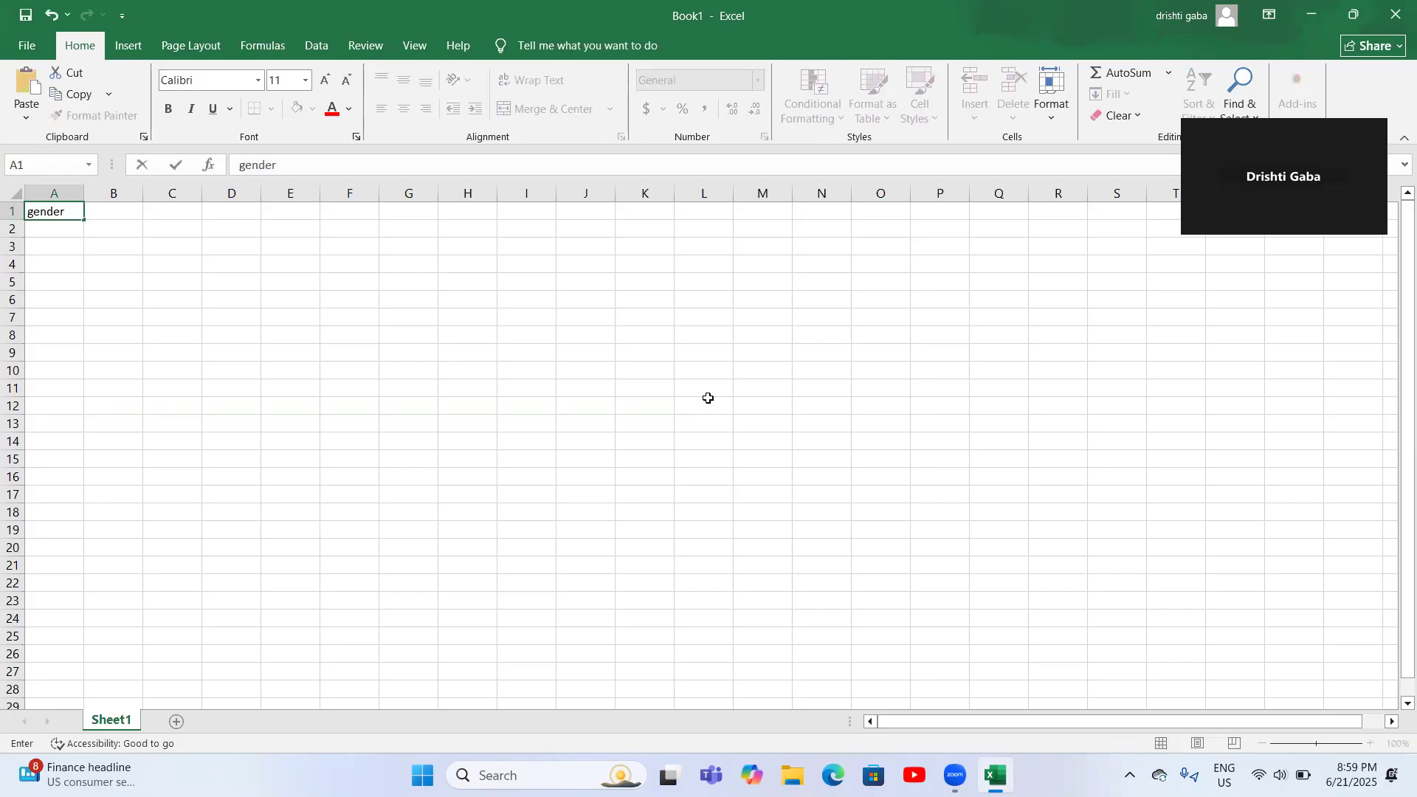
key("Return")
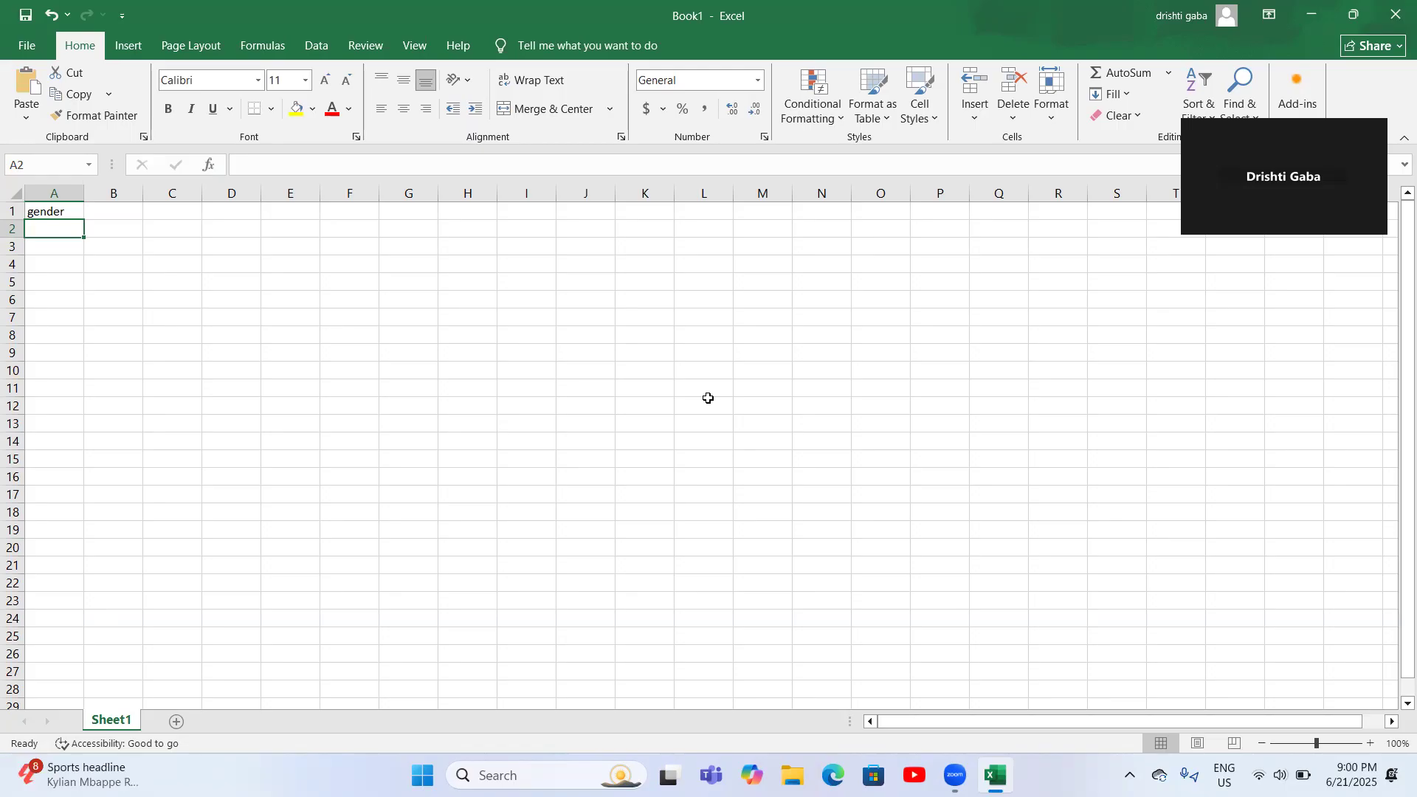
- Open the Data Validation settings for the cells A2:A5 below the gender heading
key("shift+Down")
key("shift+Down")
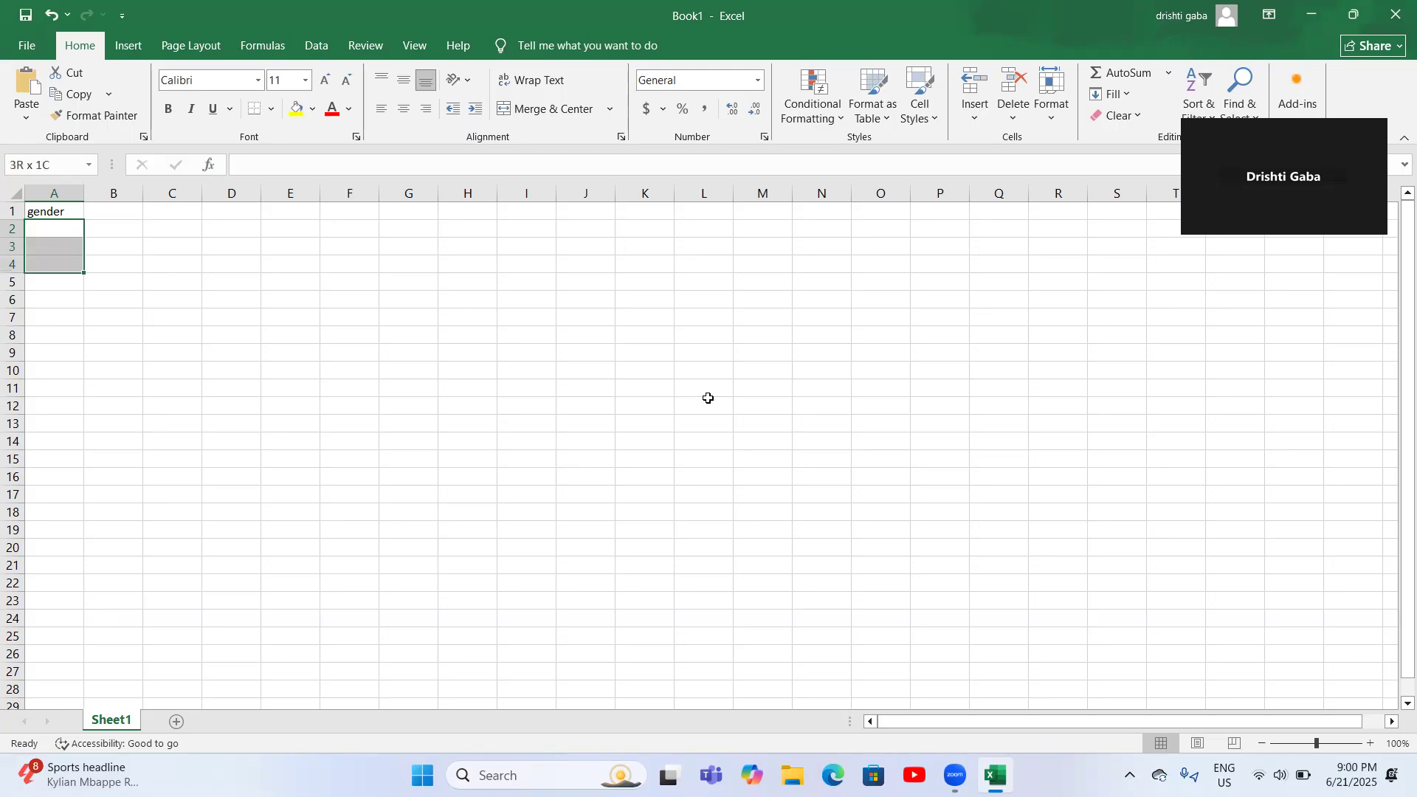
key("shift+Down")
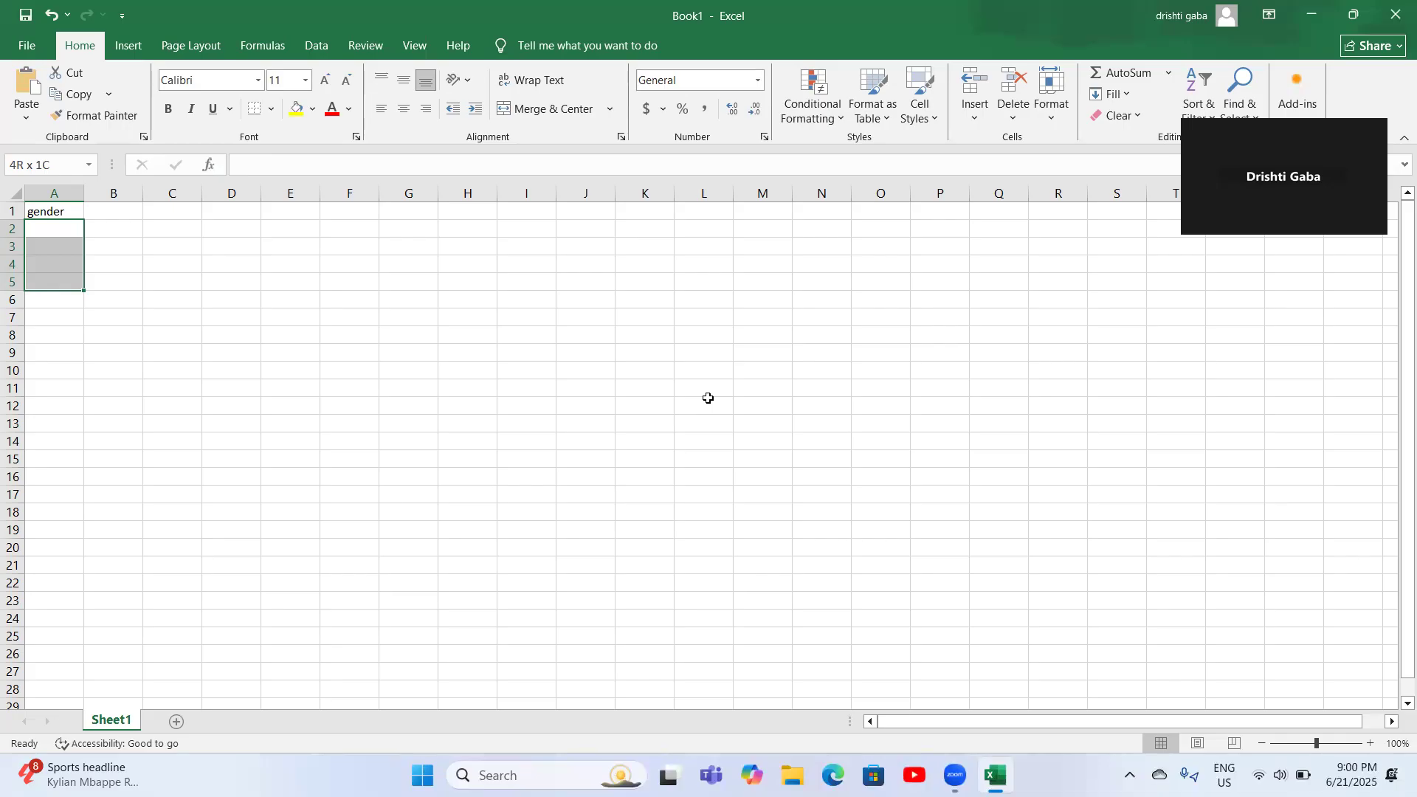
key("alt+a")
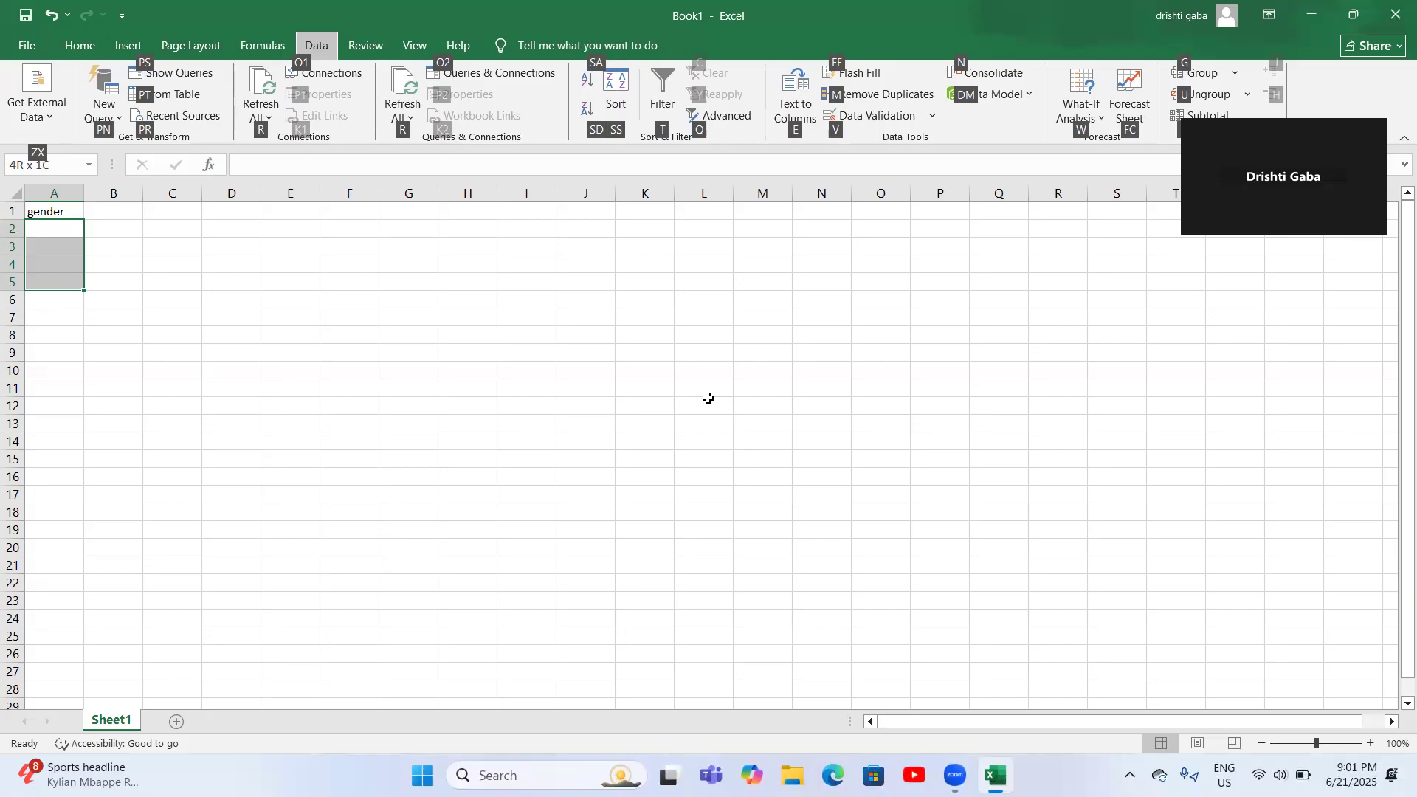
key("Escape")
key("Escape")
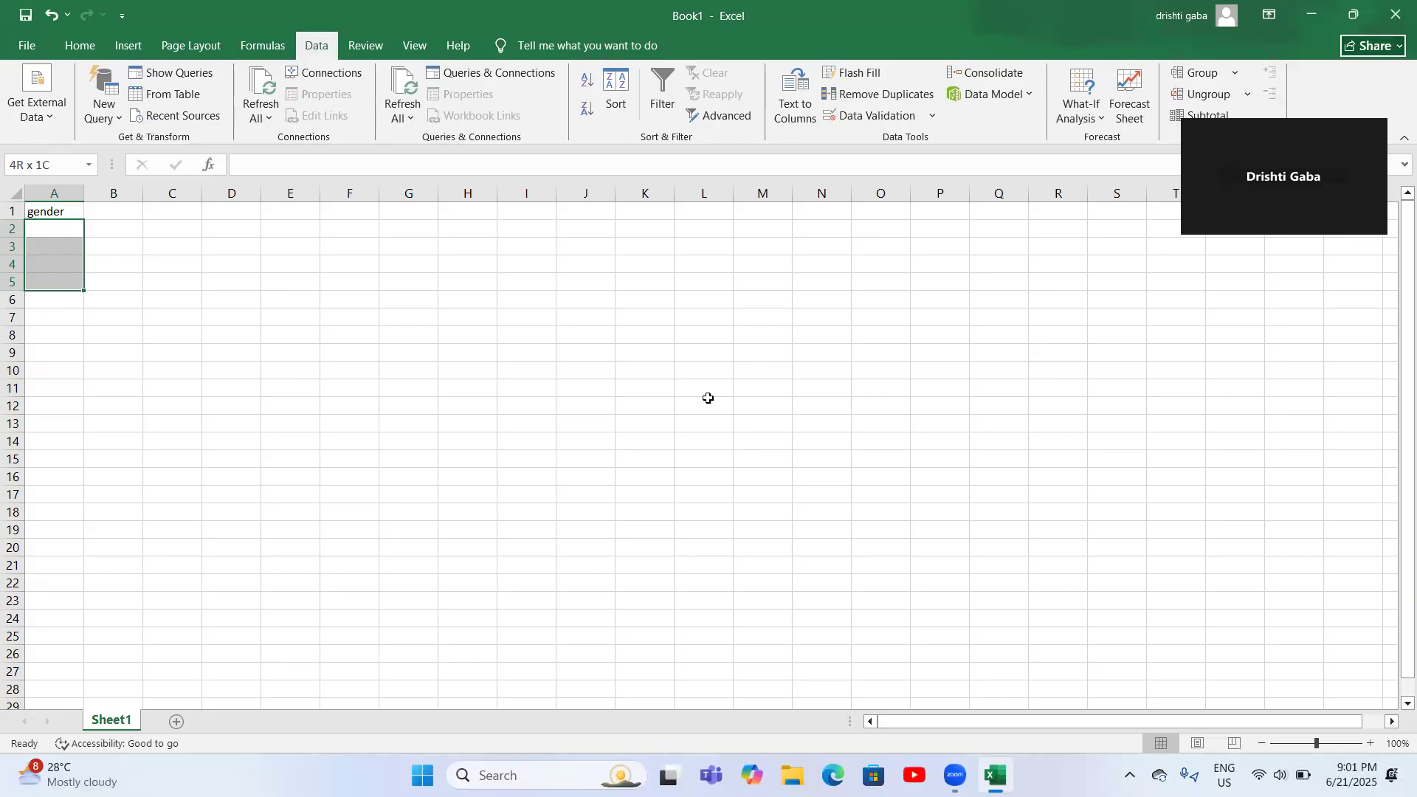
key("Down")
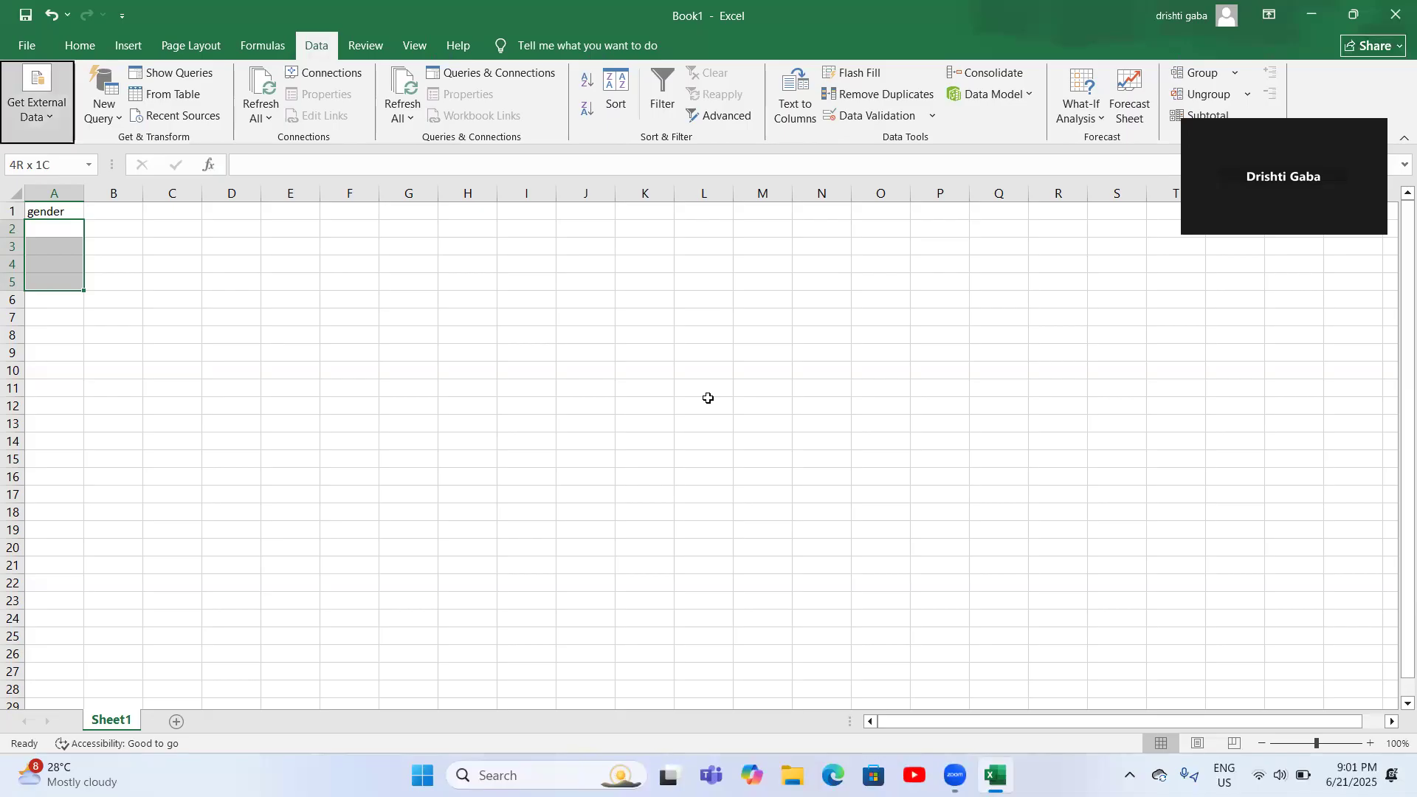
key("Right")
key("Right")
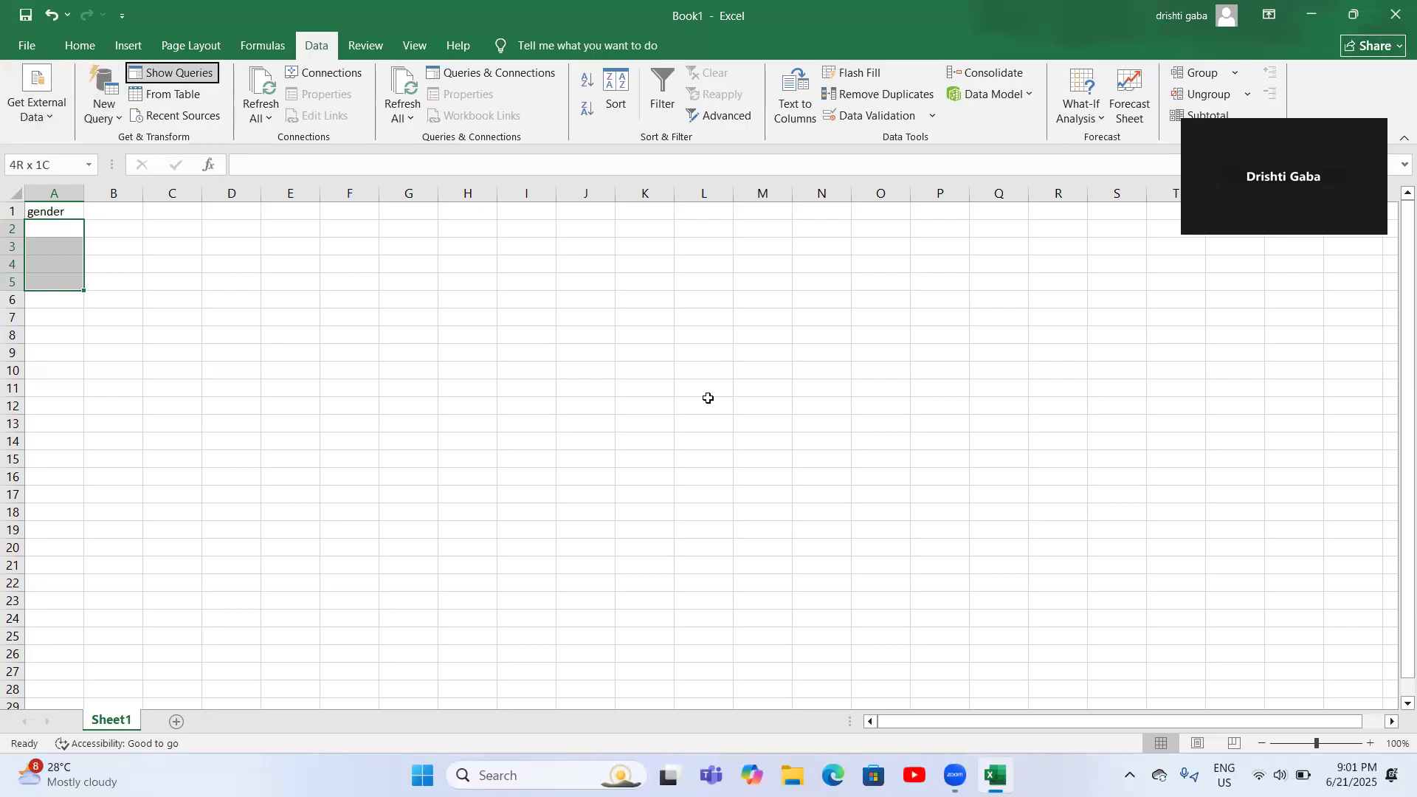
key("Down")
key("Down")
key("Right")
key("Right")
key("Down")
key("Down")
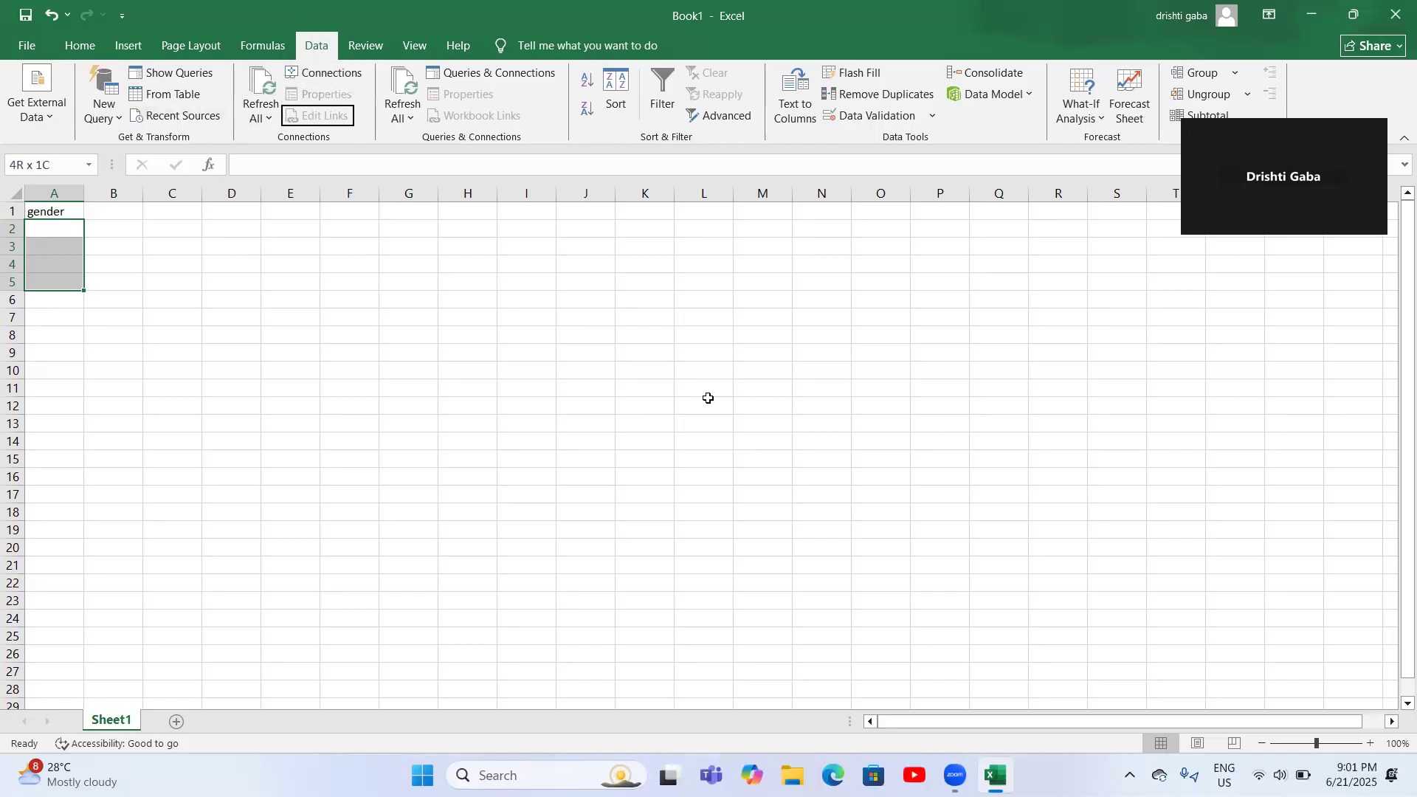
key("Right")
key("Right")
key("Down")
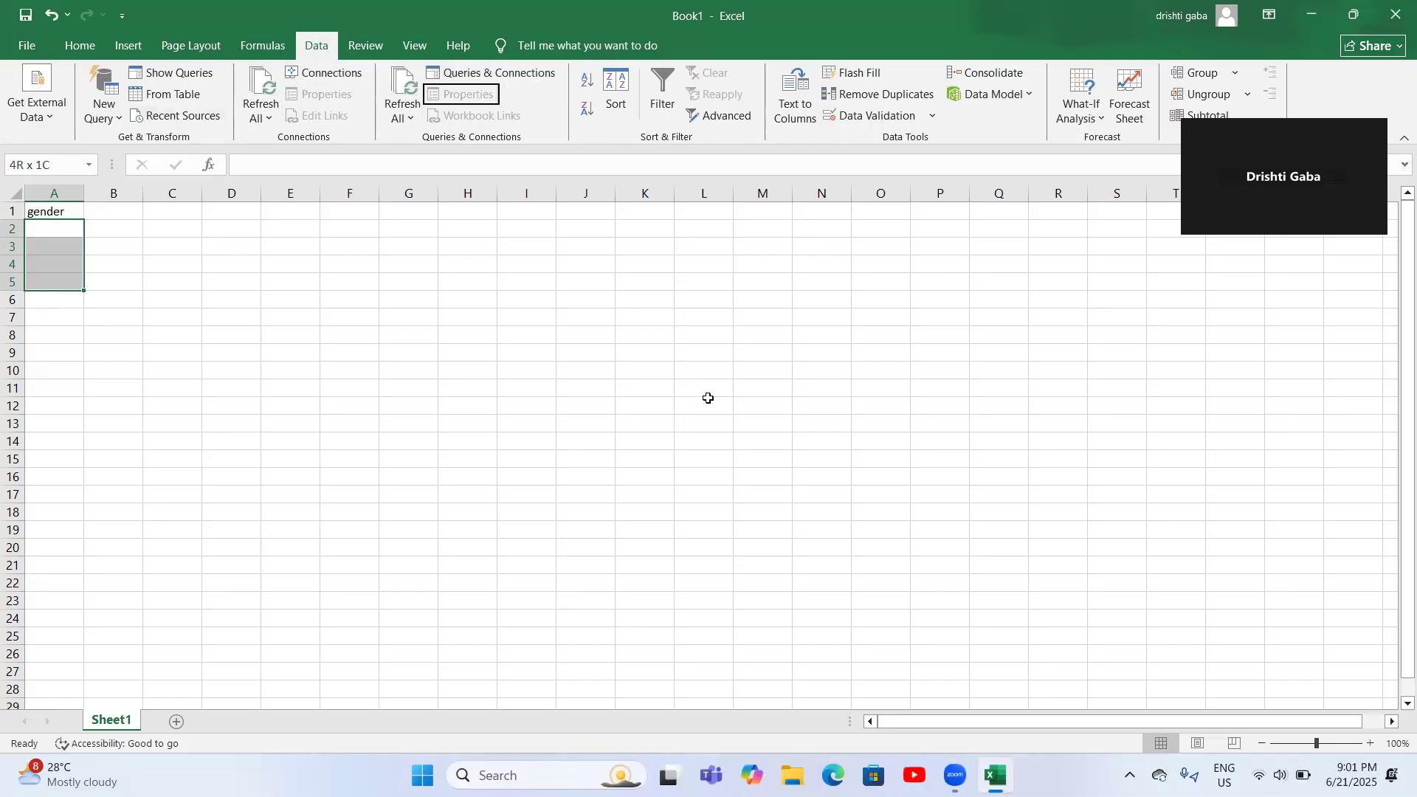
key("Down")
key("Right")
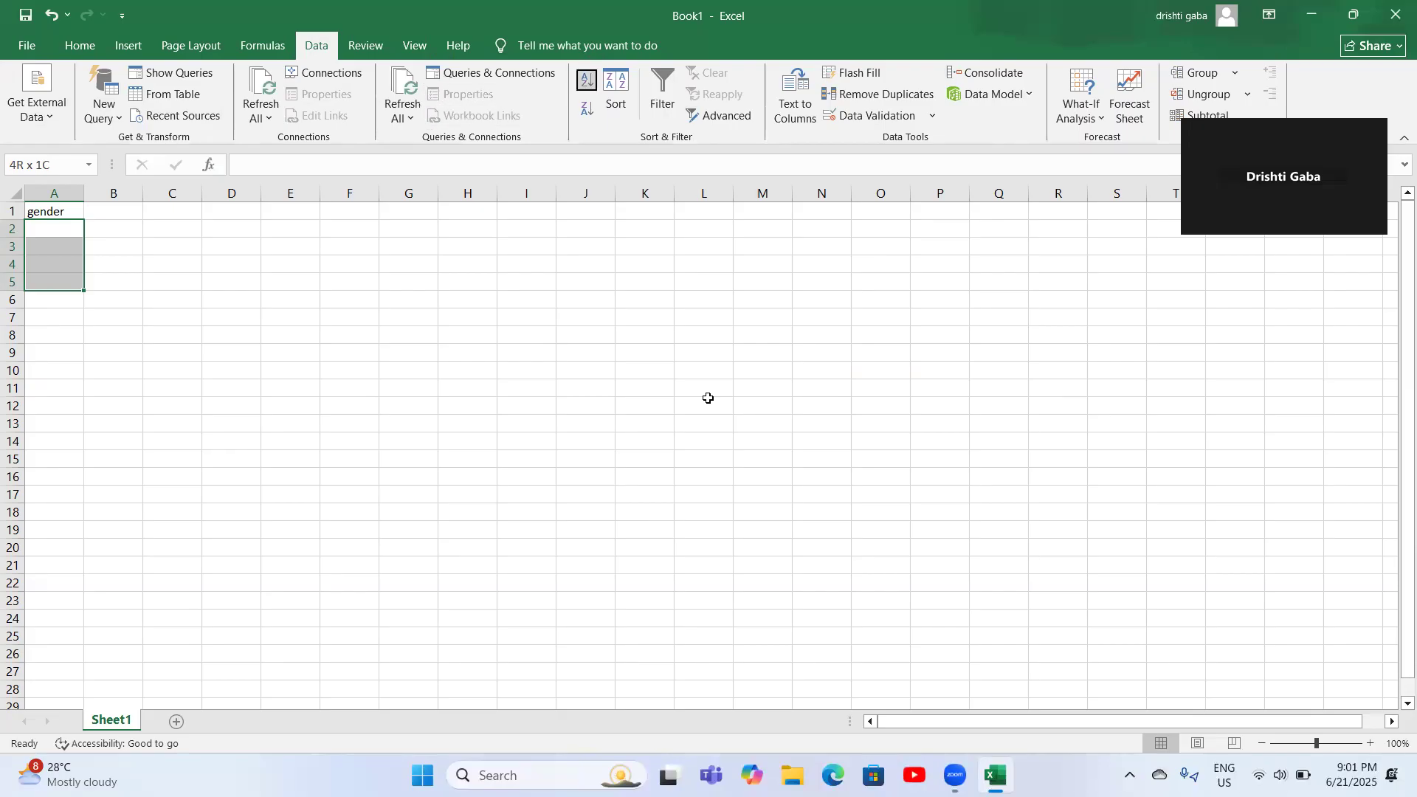
key("Down")
key("Right")
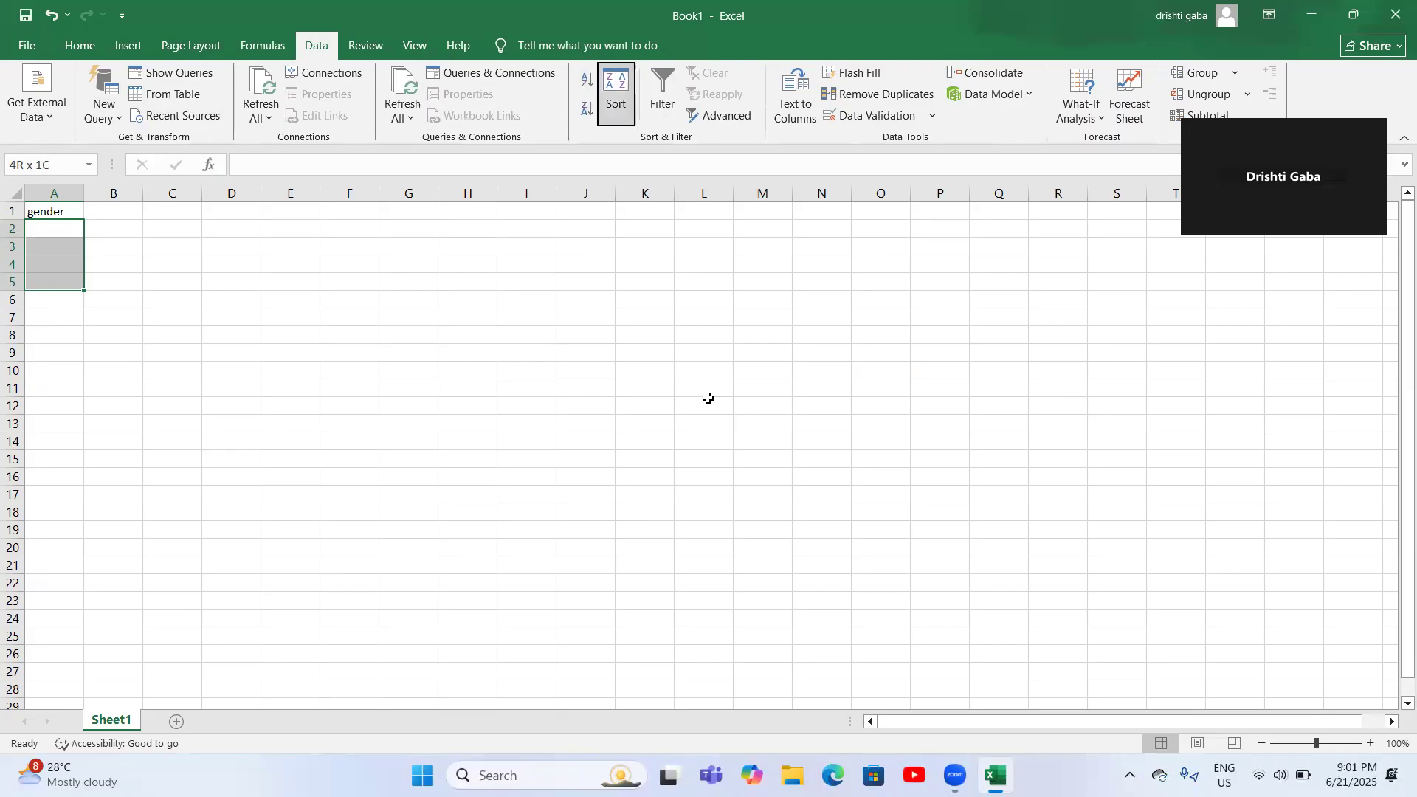
key("Right")
key("Right")
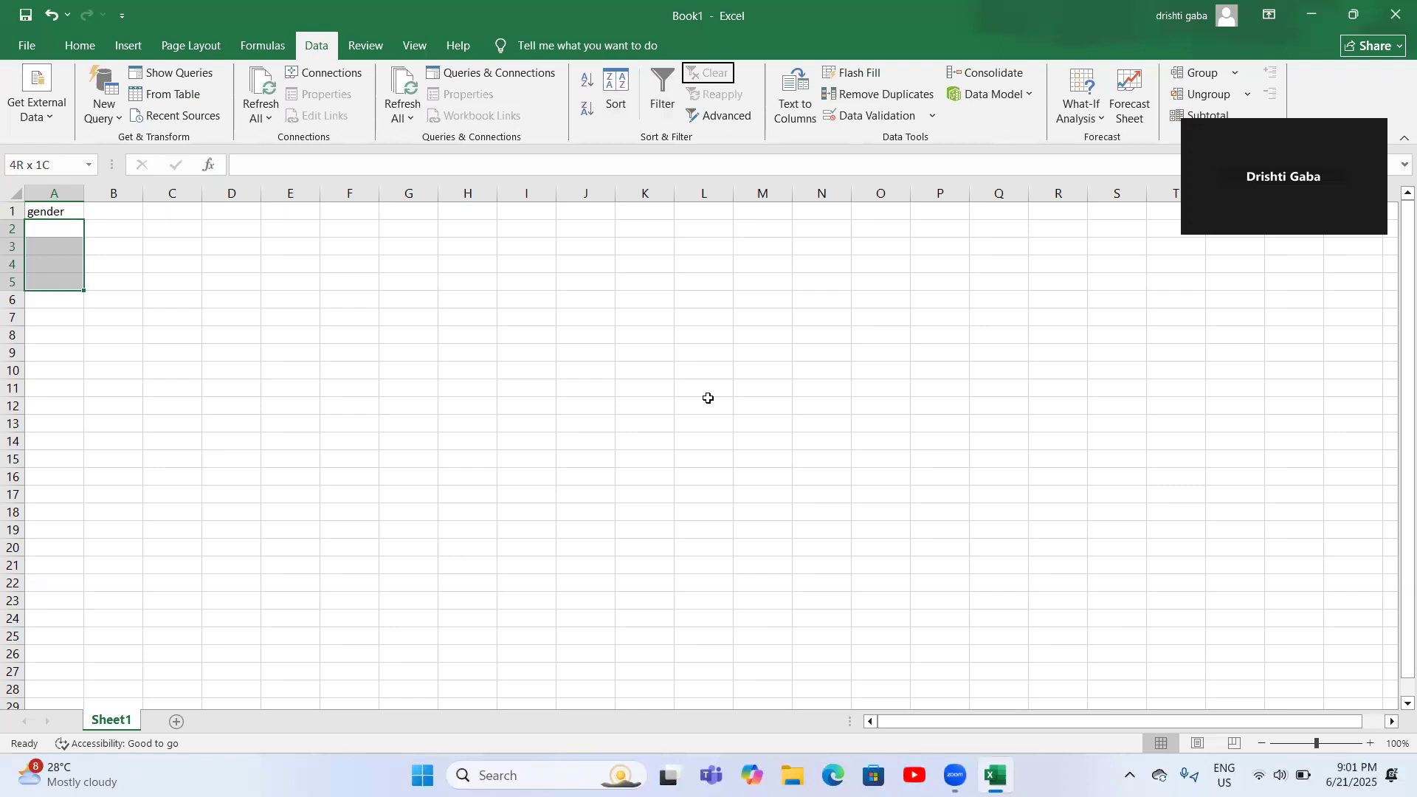
key("Down")
key("Down")
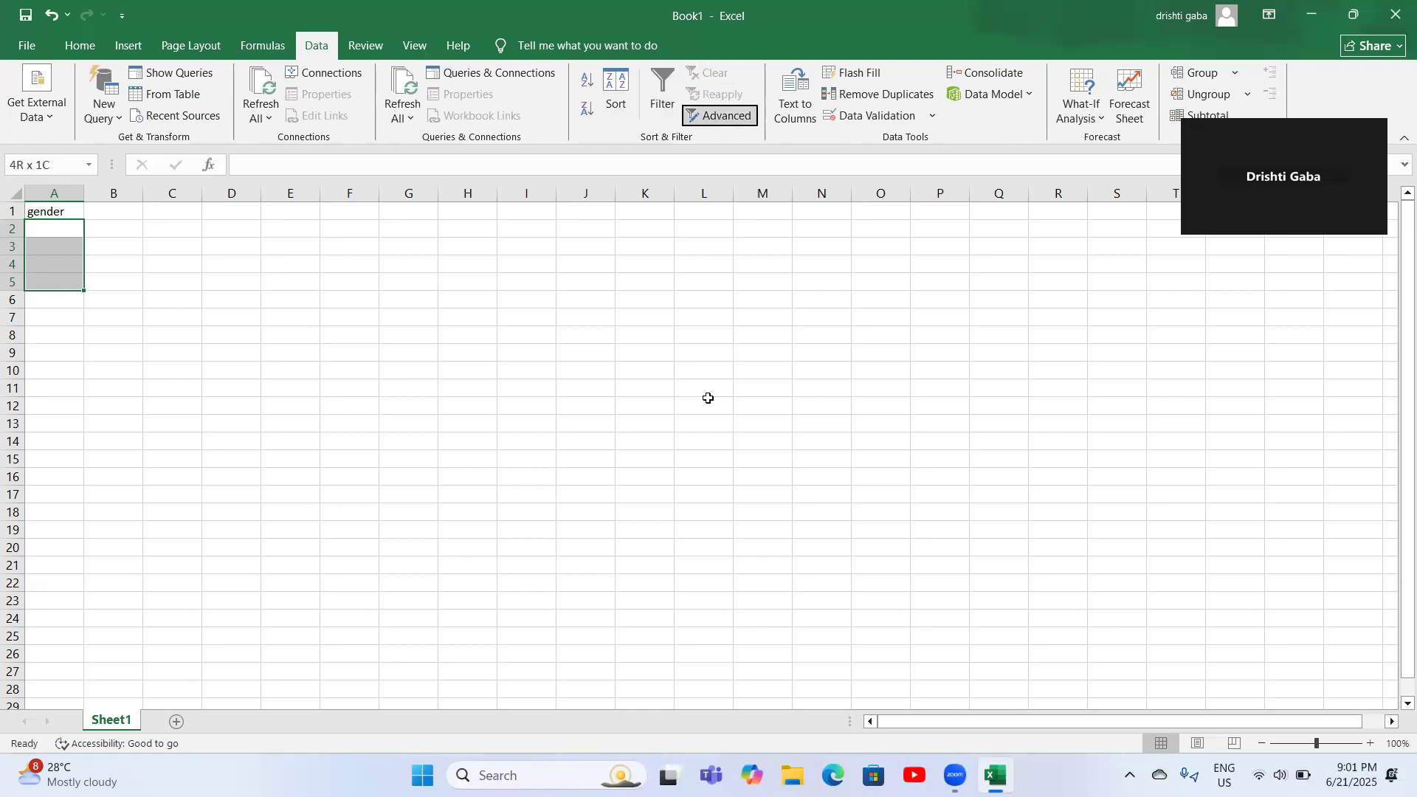
key("Right")
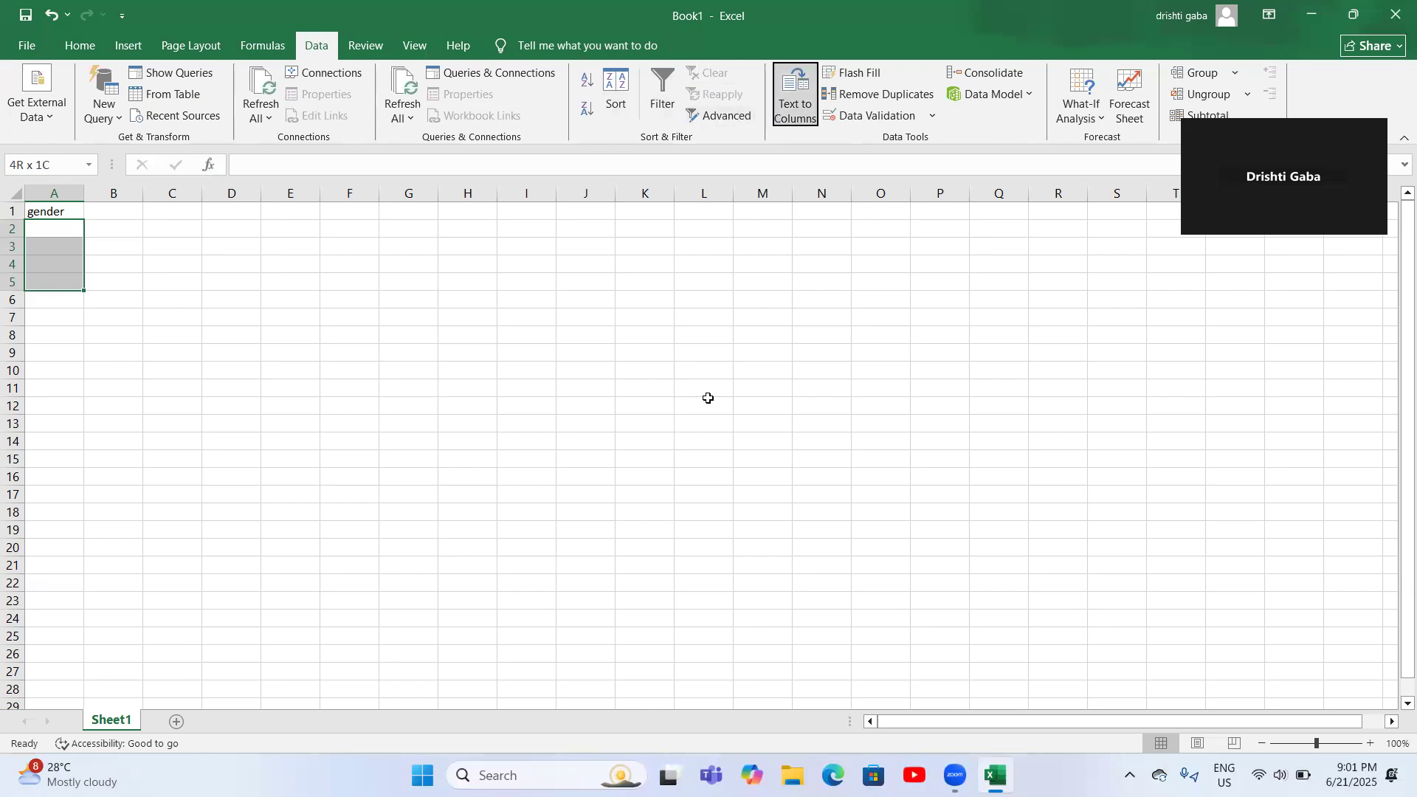
key("Right")
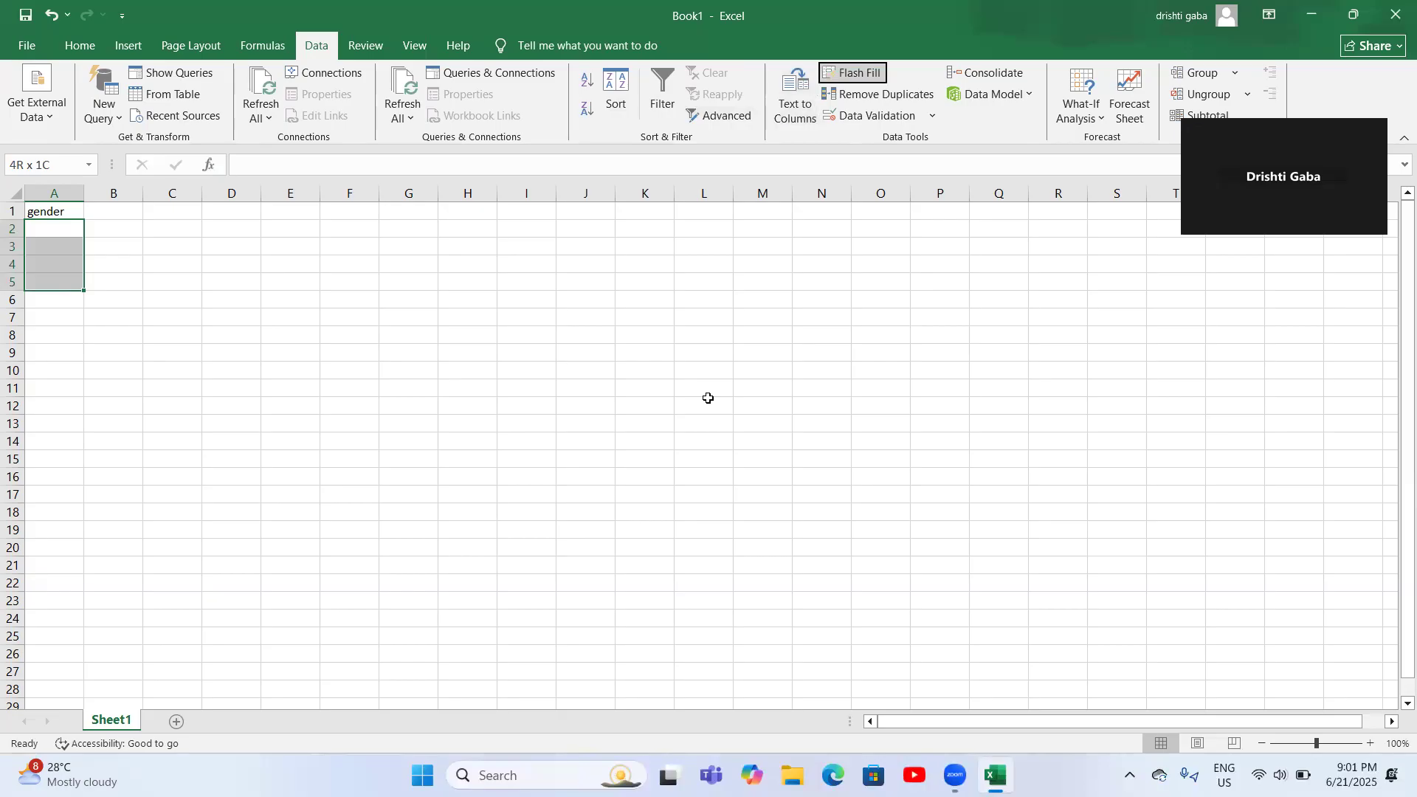
key("Down")
key("Down")
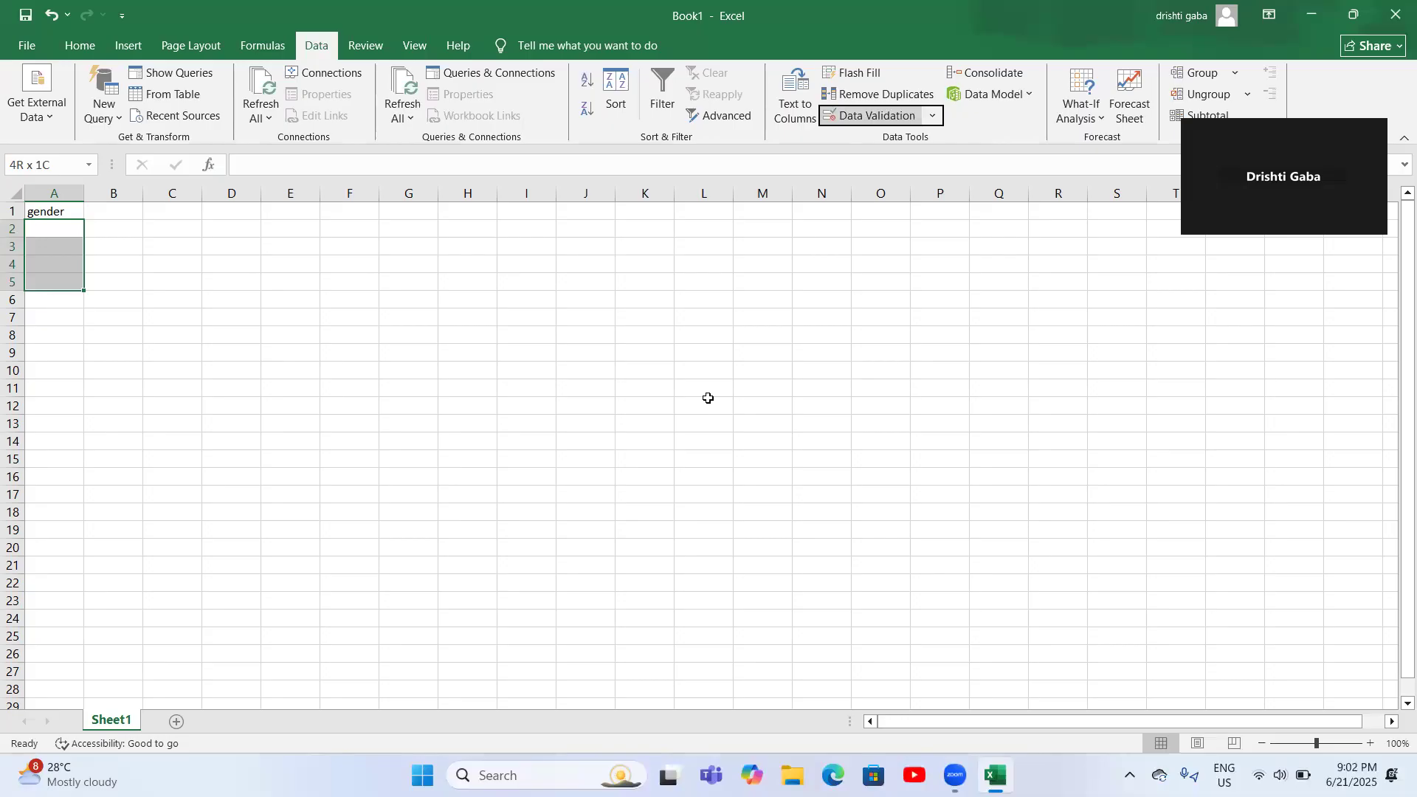
key("Return")
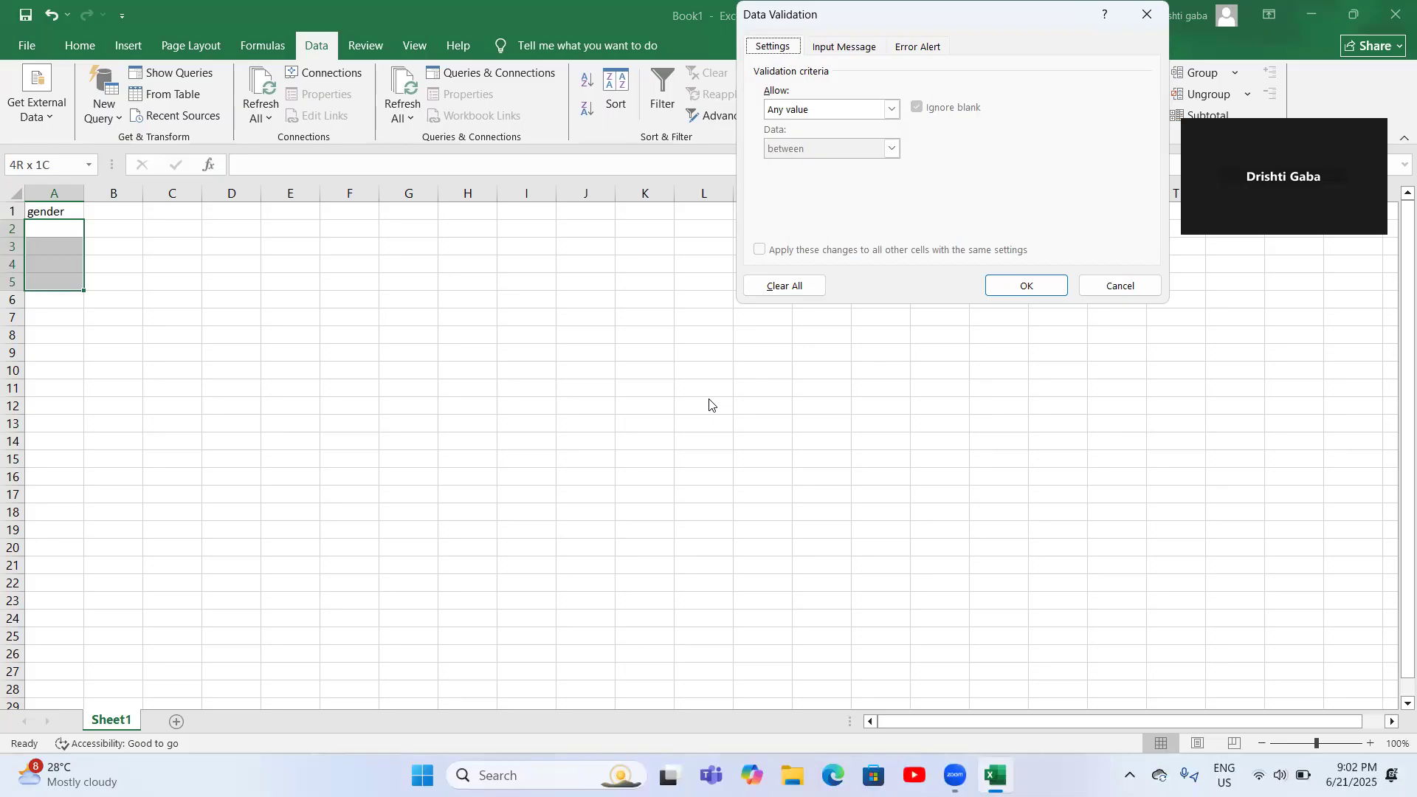
- Set the validation criteria for the selected cells to allow a List
key("Tab")
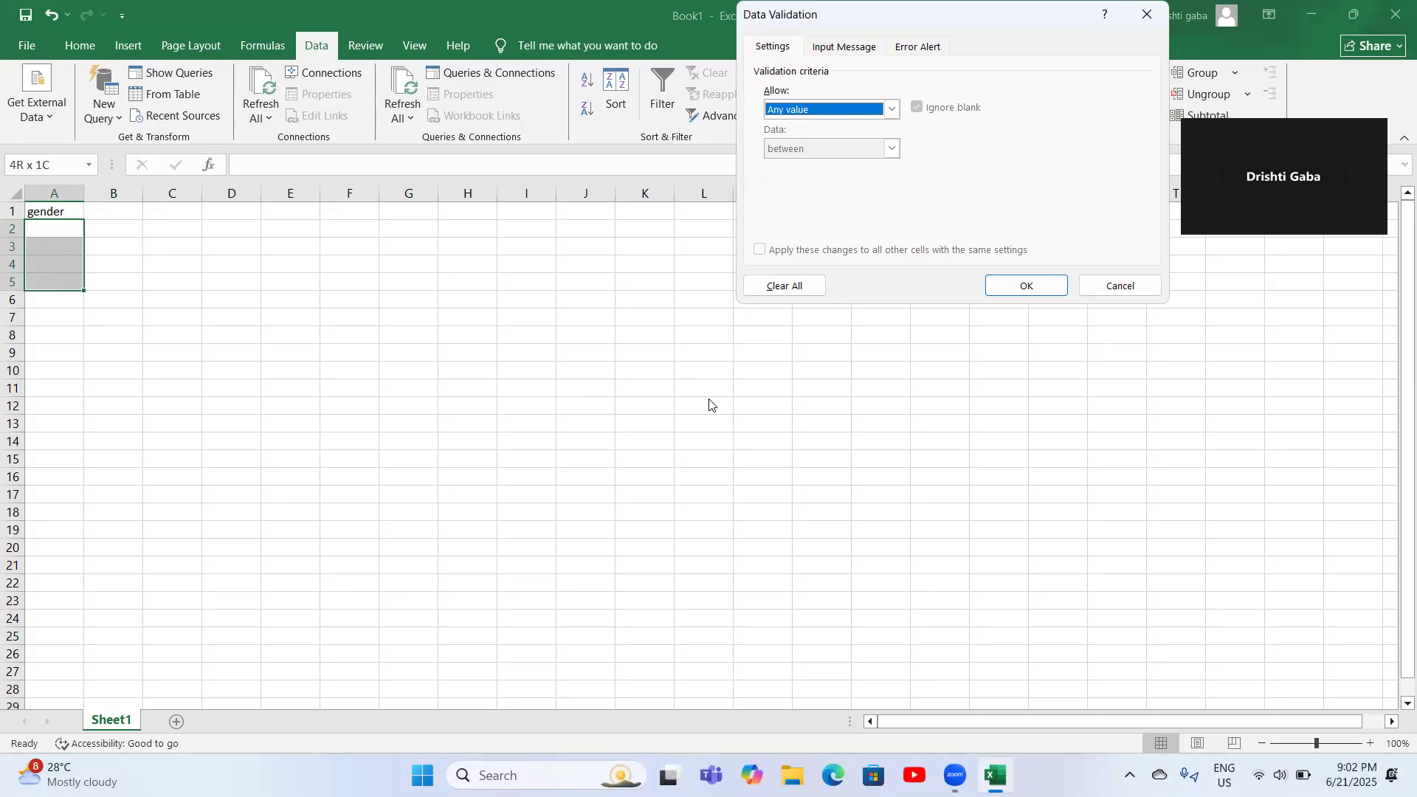
key("alt+Down")
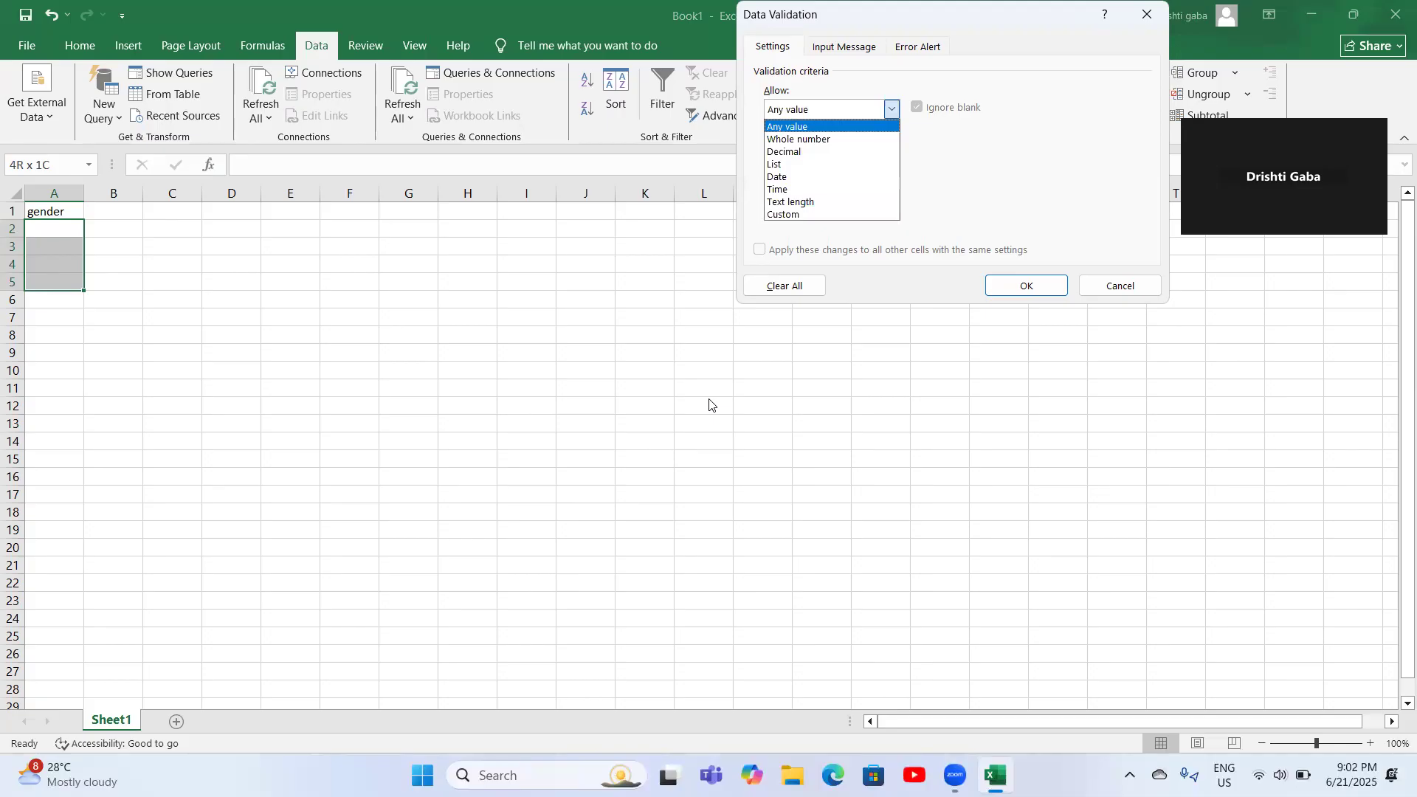
key("Down")
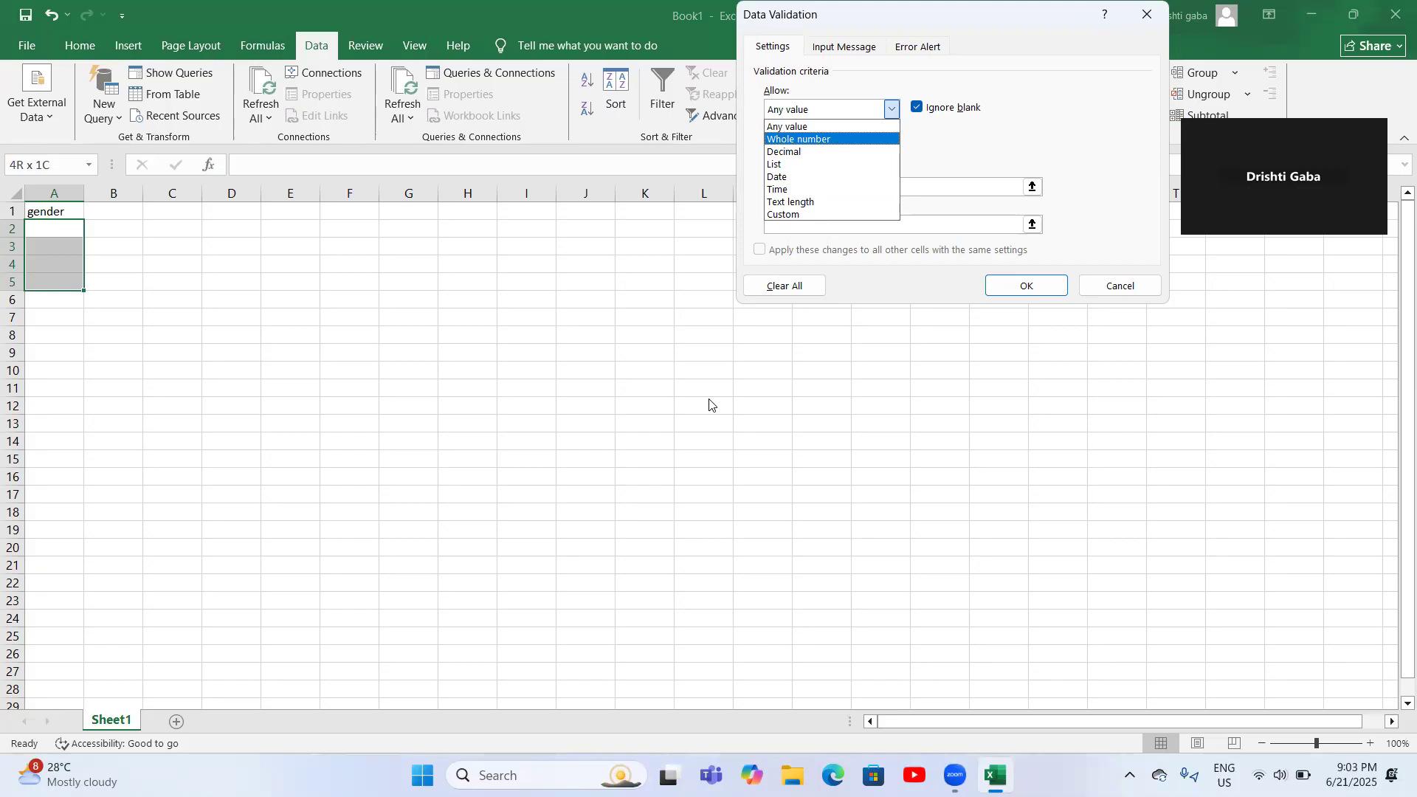
key("Down")
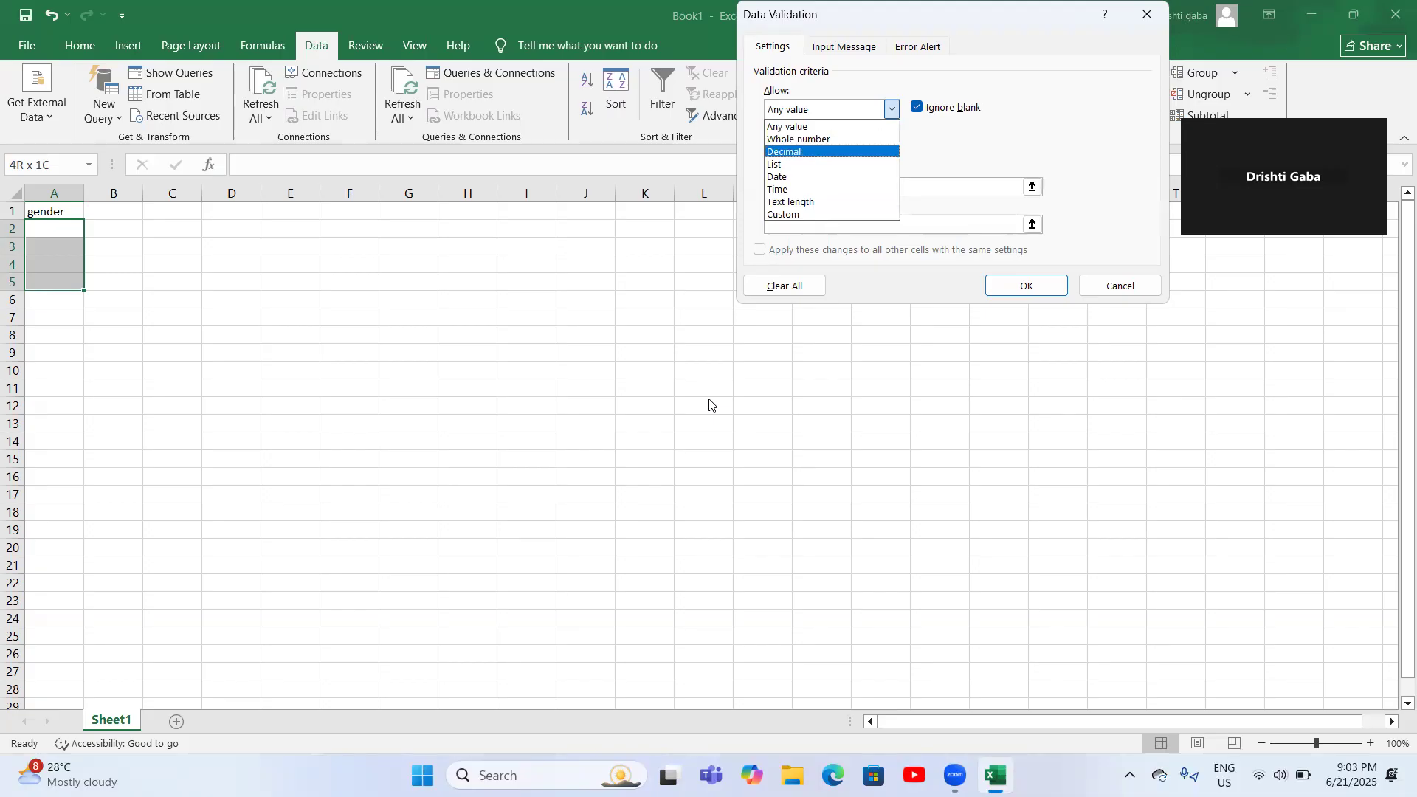
key("Down")
key("Down")
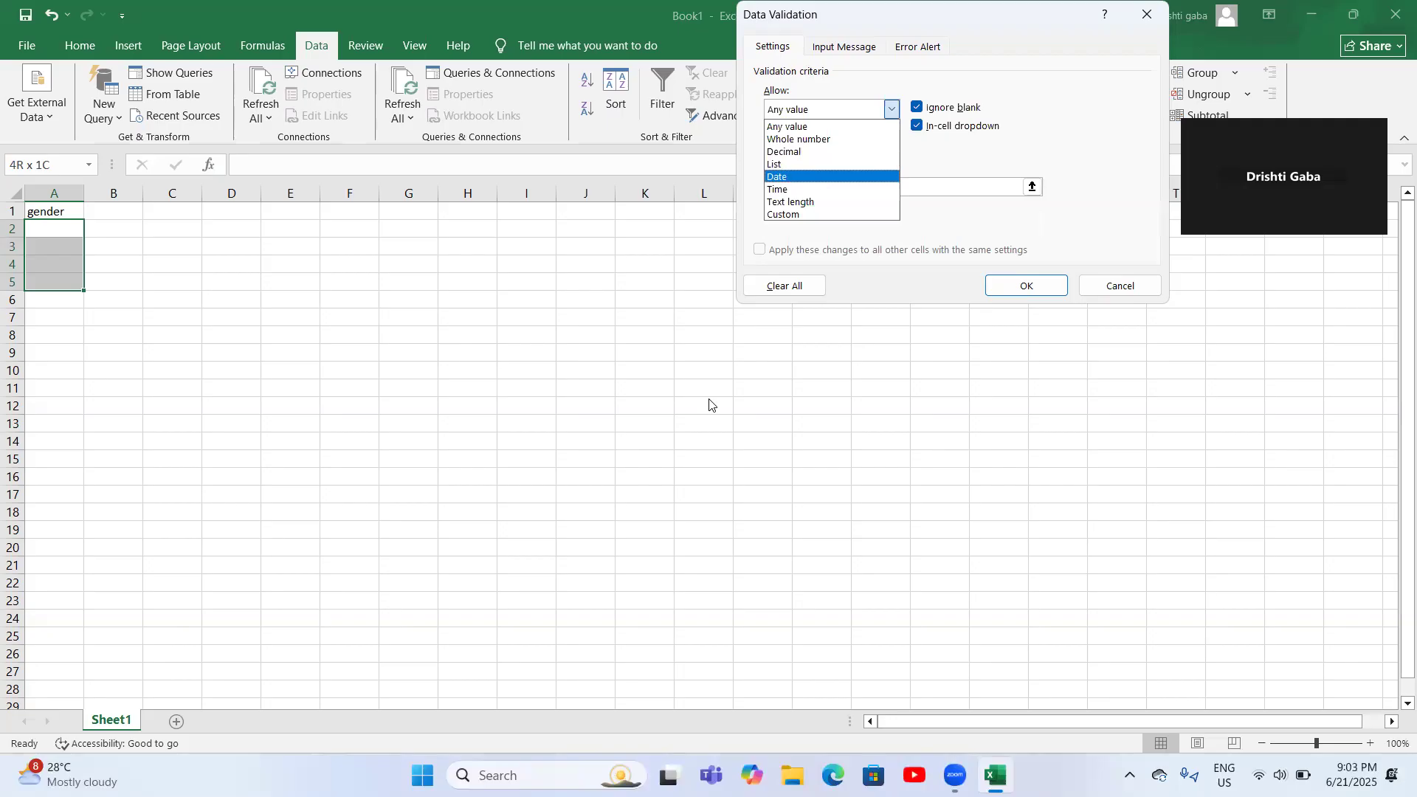
key("Down")
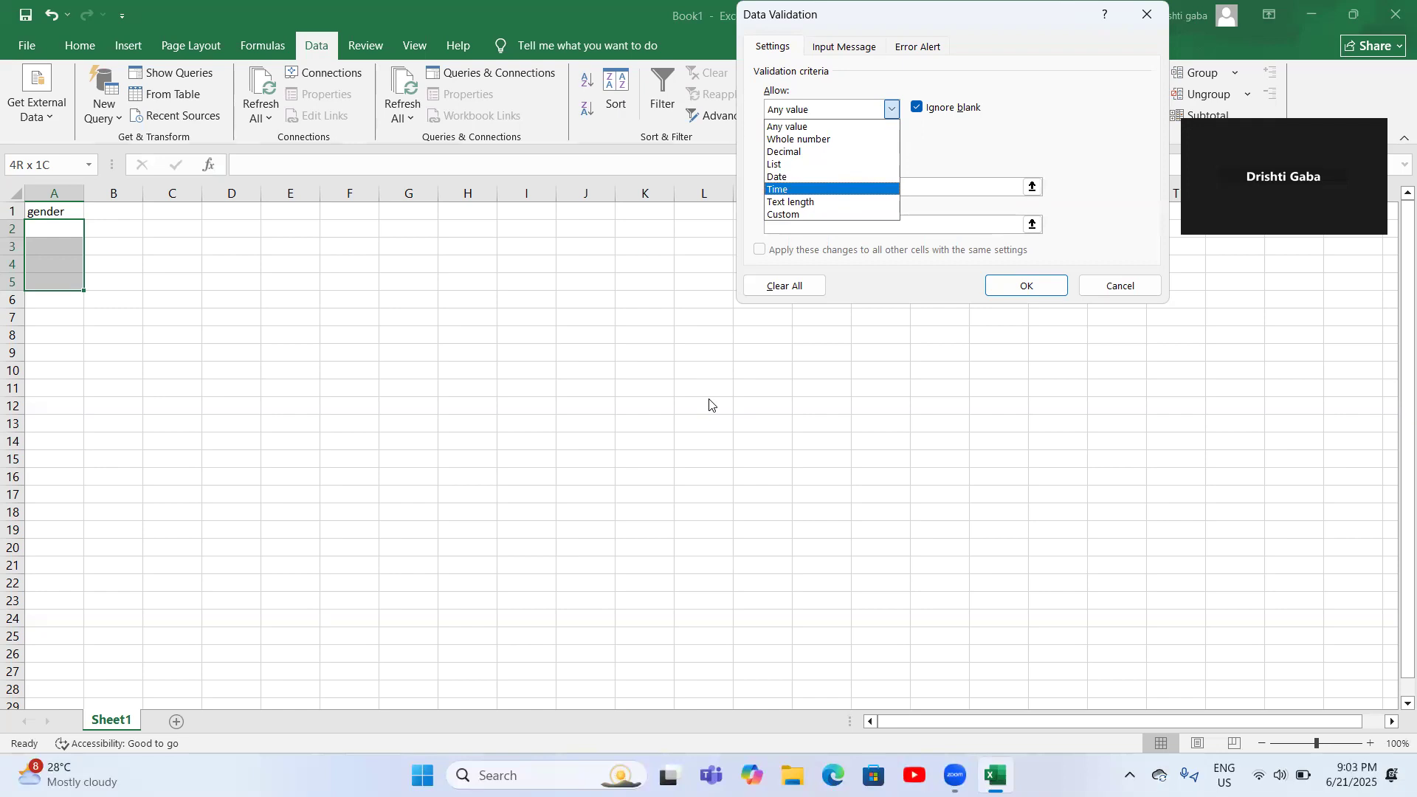
key("Up")
key("Up")
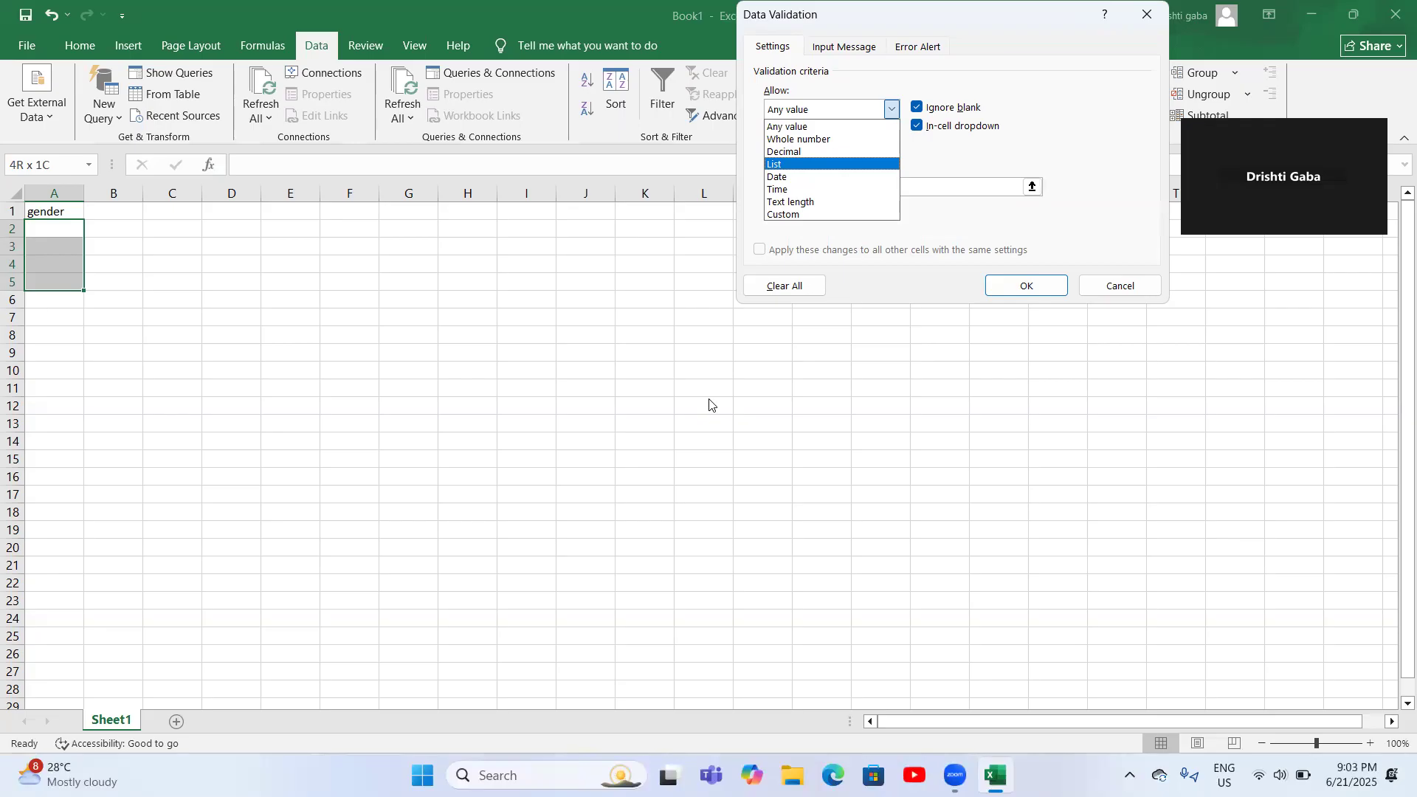
key("Return")
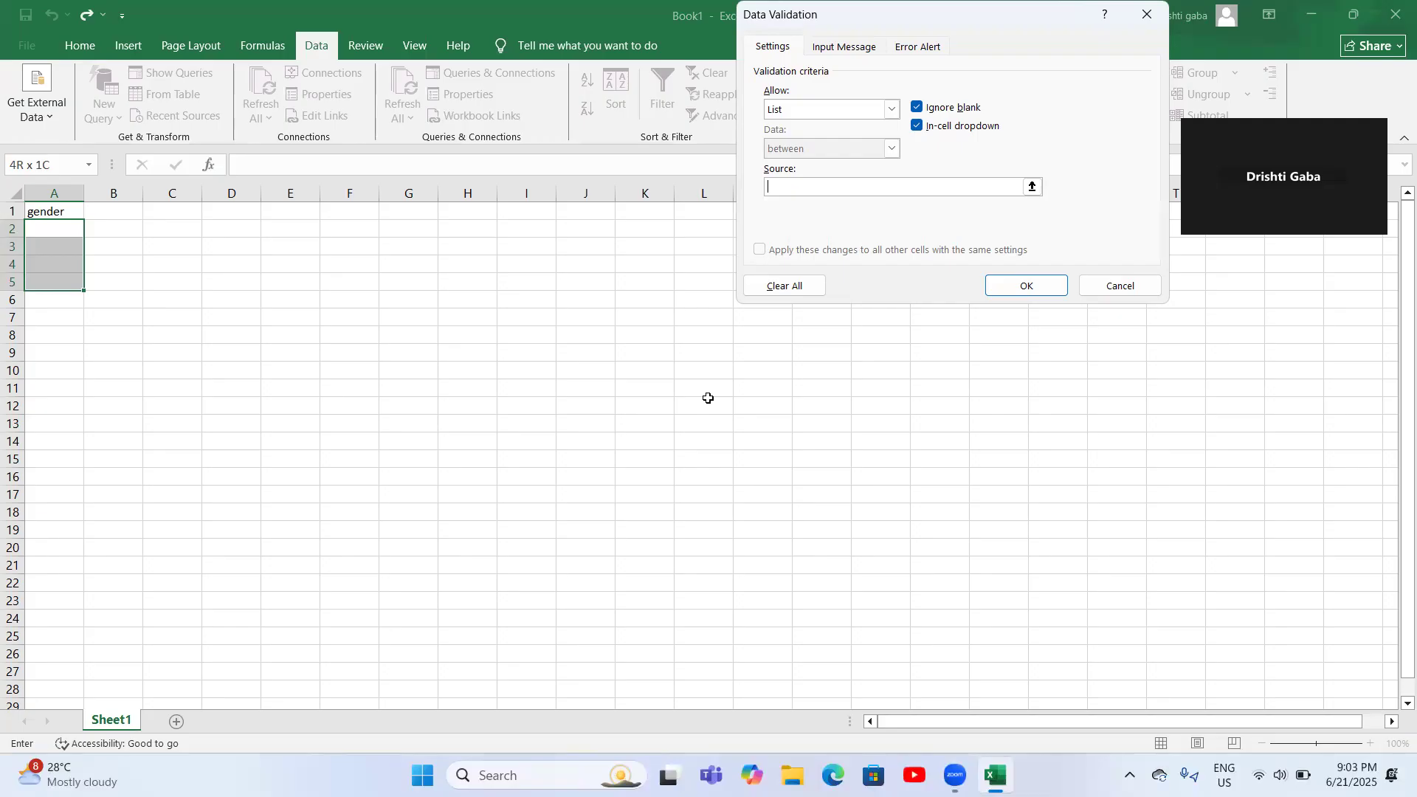
- Set the list source to male,female,prefer not to say,other and apply the validation to the selected cells
type("male")
type(",female")
type("prefer not to say")
type("other")
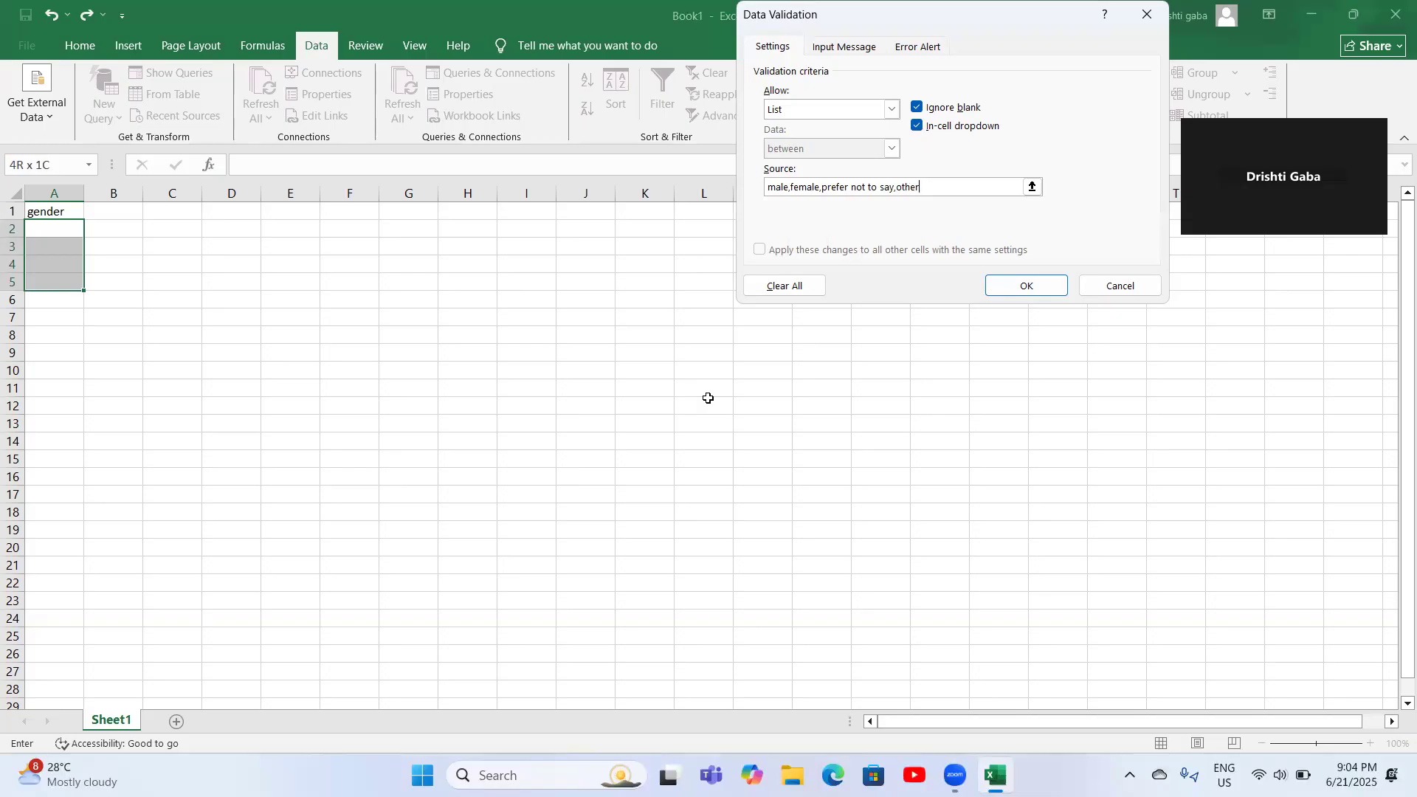
key("shift+Tab")
key("shift+Tab")
key("Tab")
key("Tab")
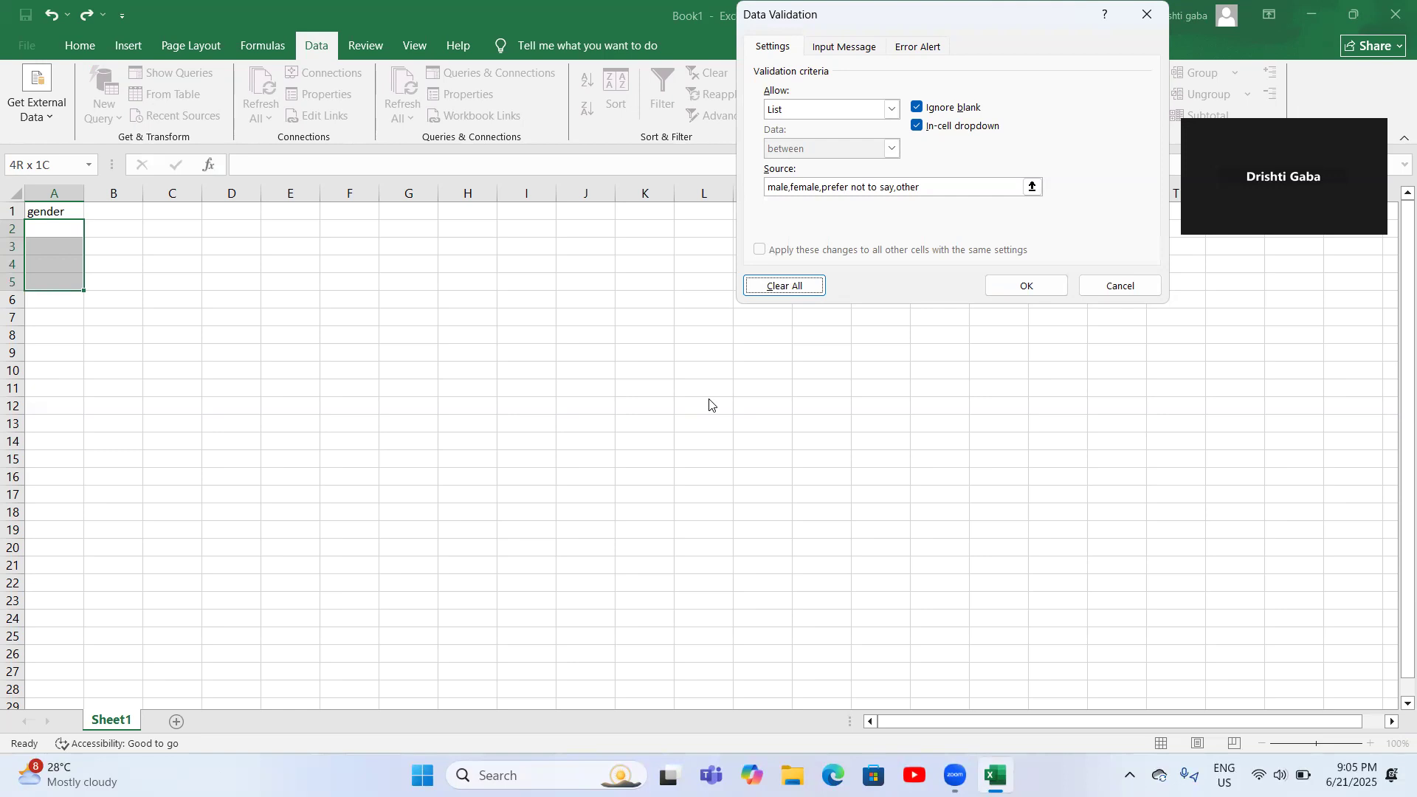
key("Tab")
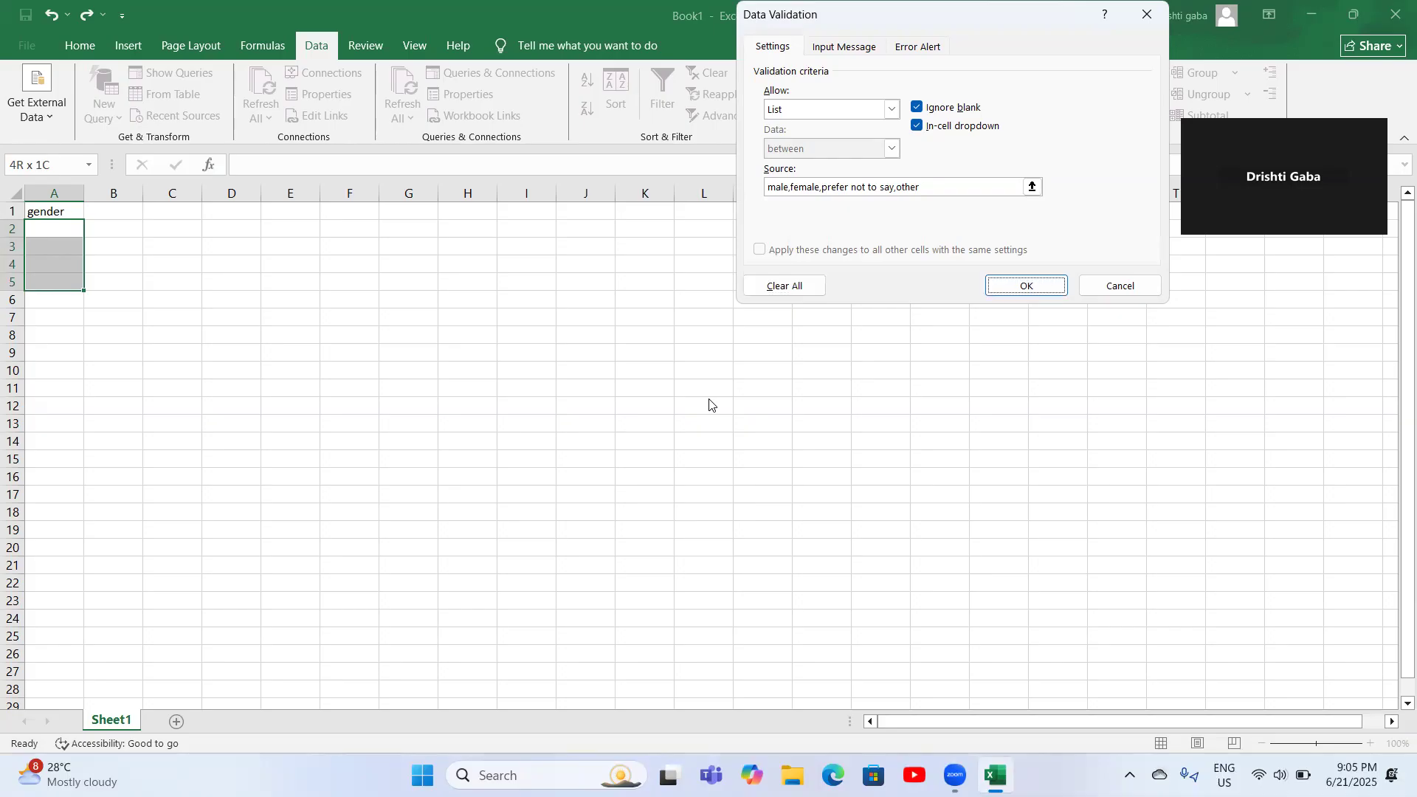
key("space")
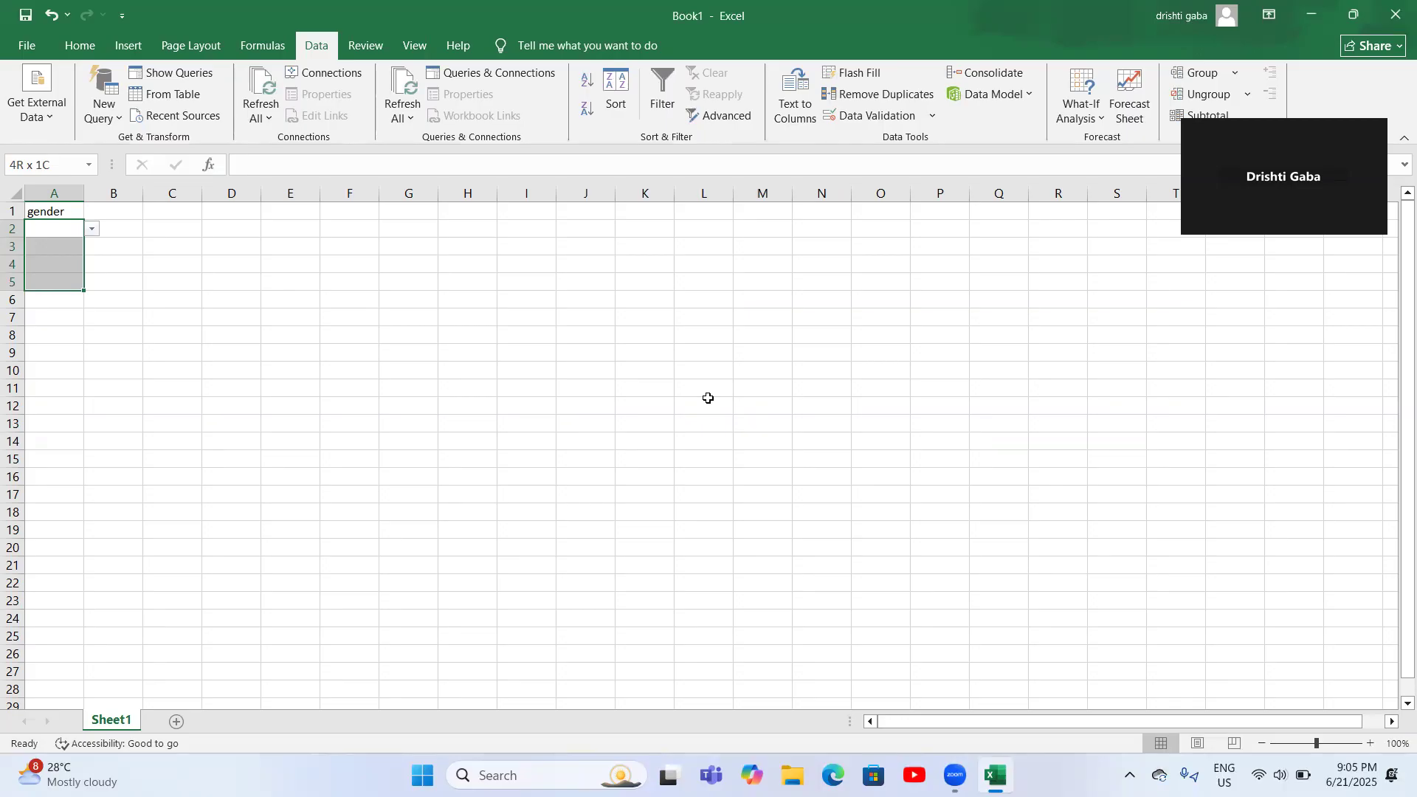
- Choose female from the dropdown list in cell A5
key("Up")
key("Down")
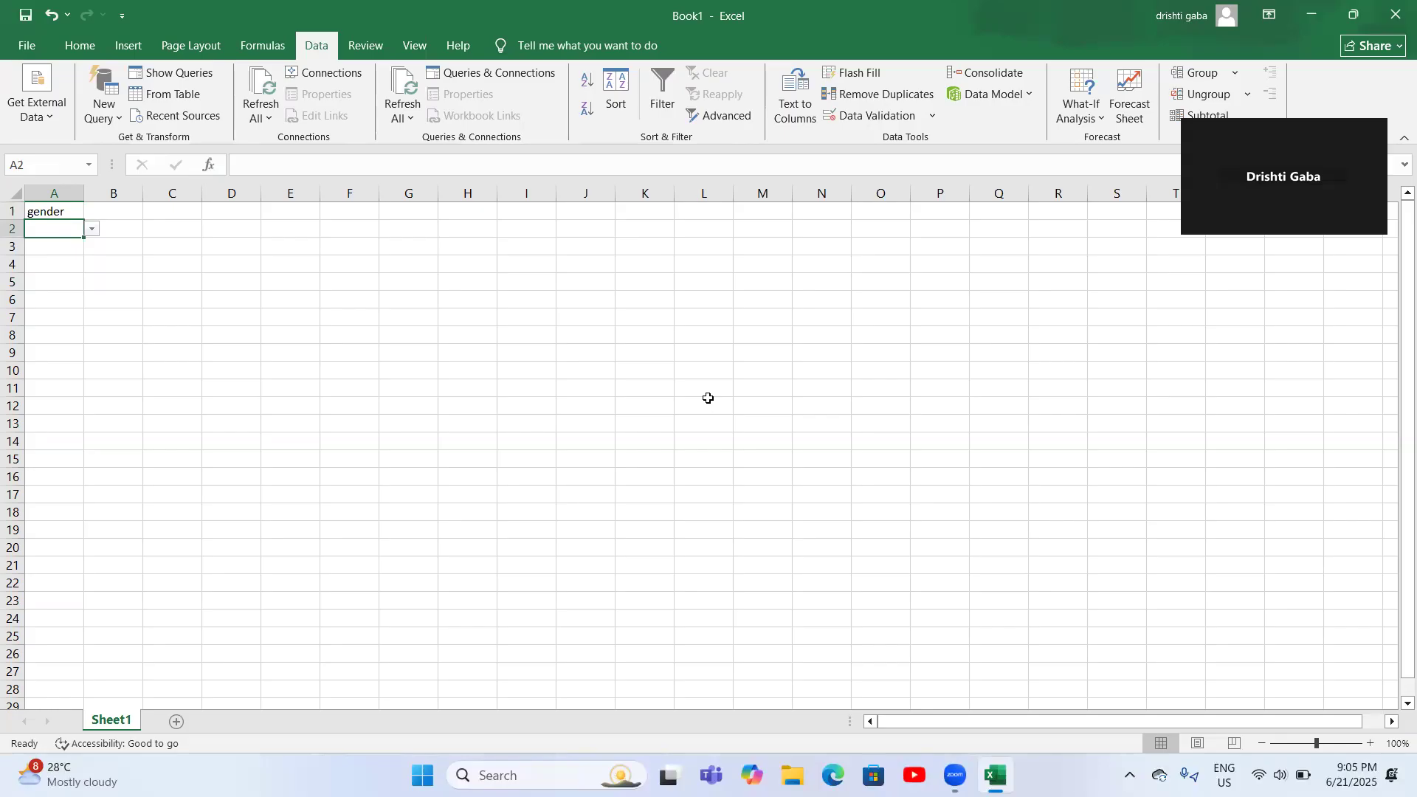
key("Down")
key("Down")
key("Down")
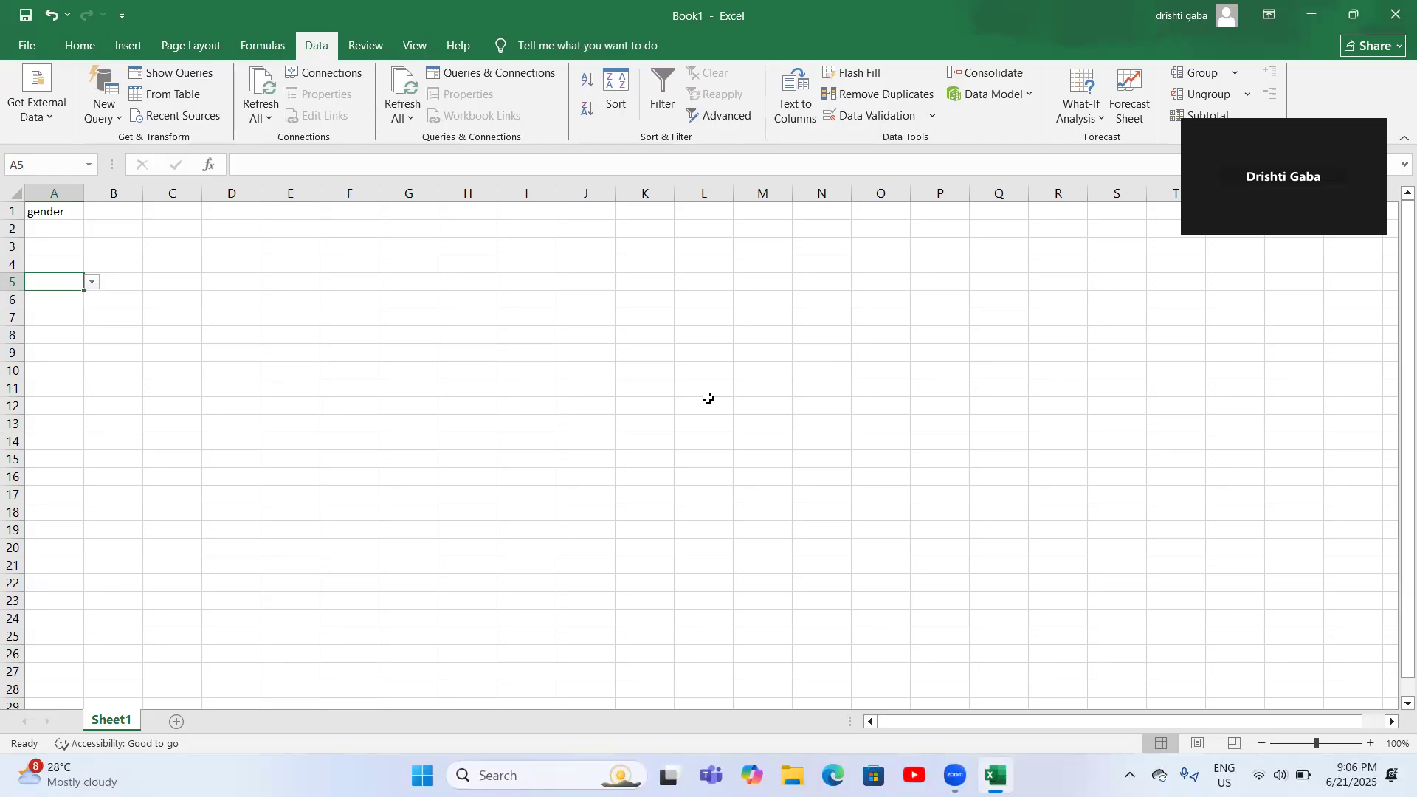
key("alt+Down")
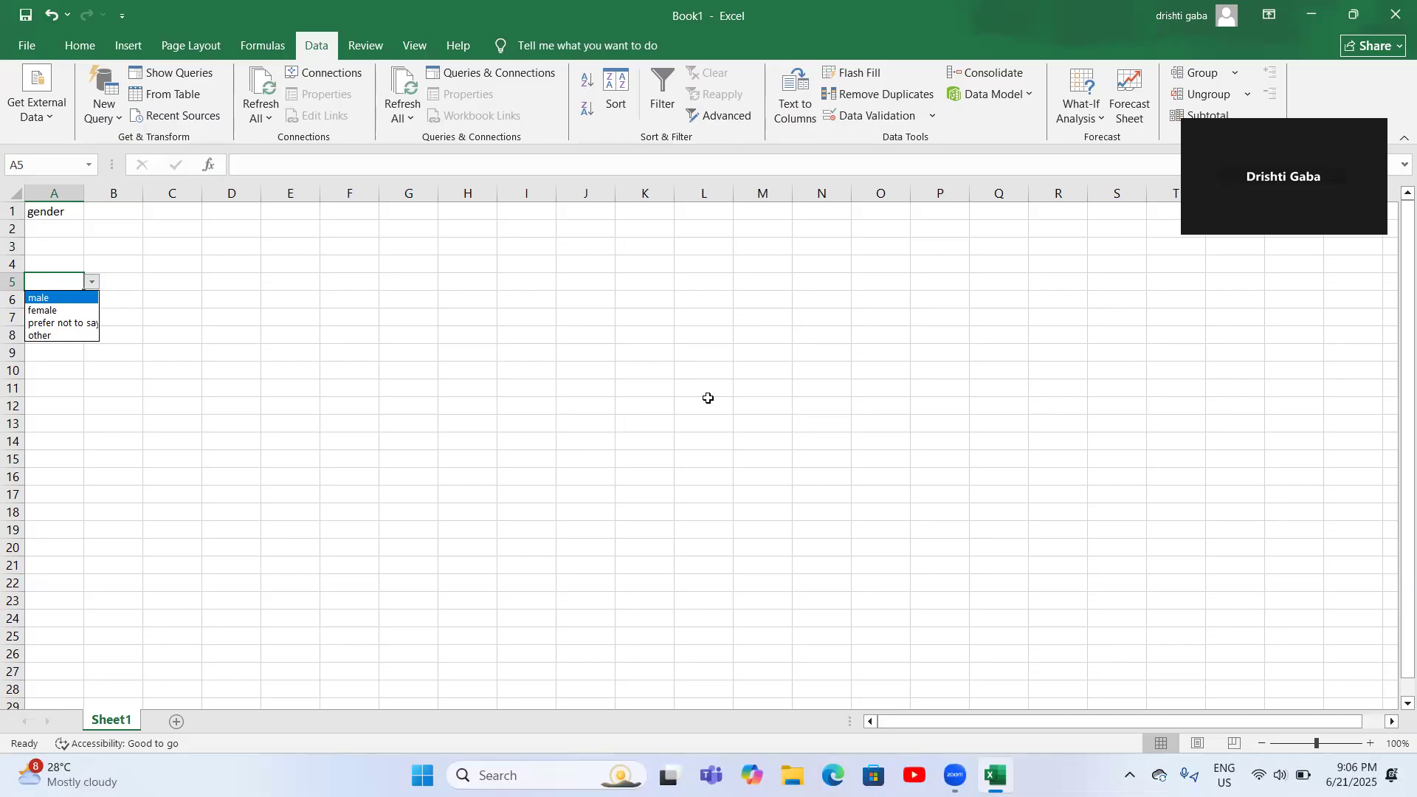
key("Down")
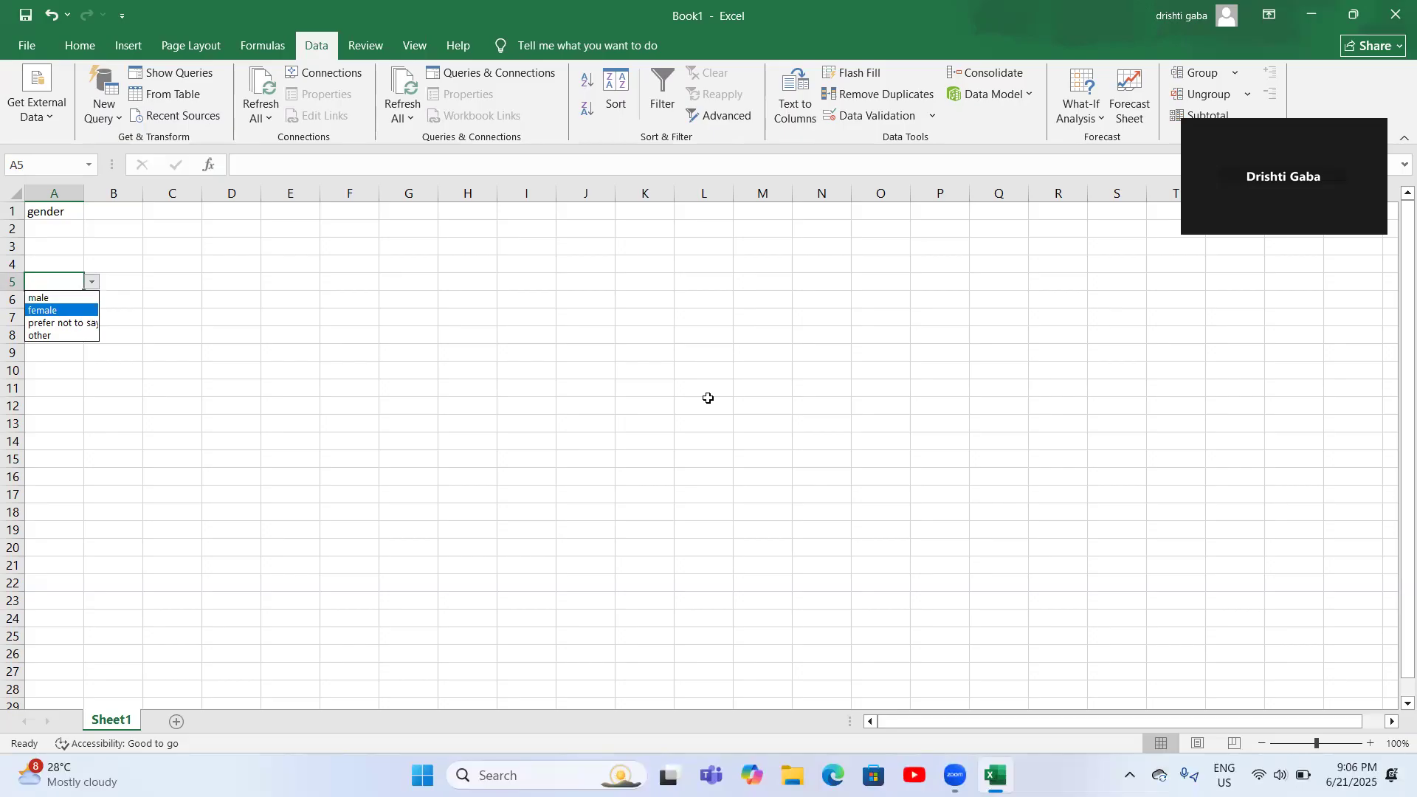
key("Down")
key("Down")
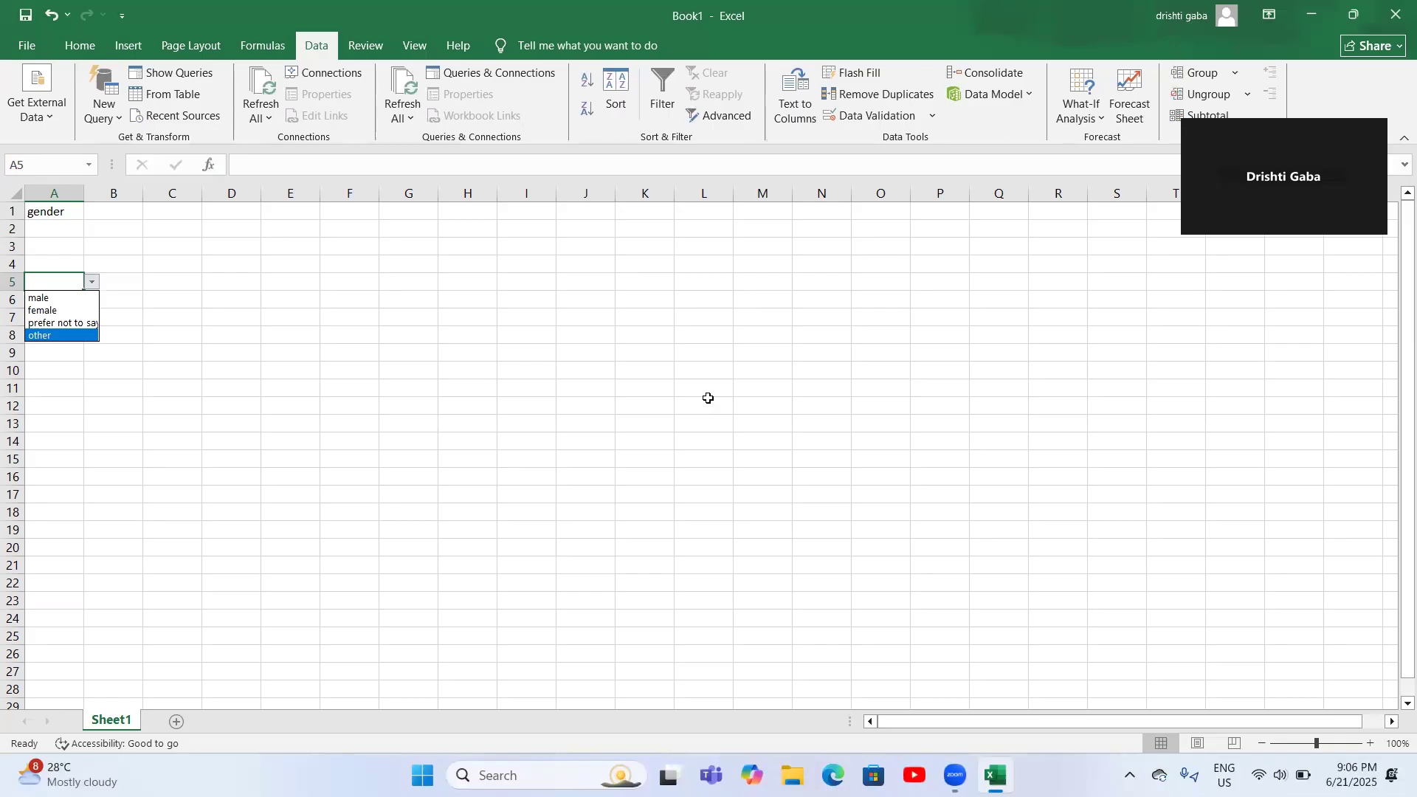
key("Up")
key("Up")
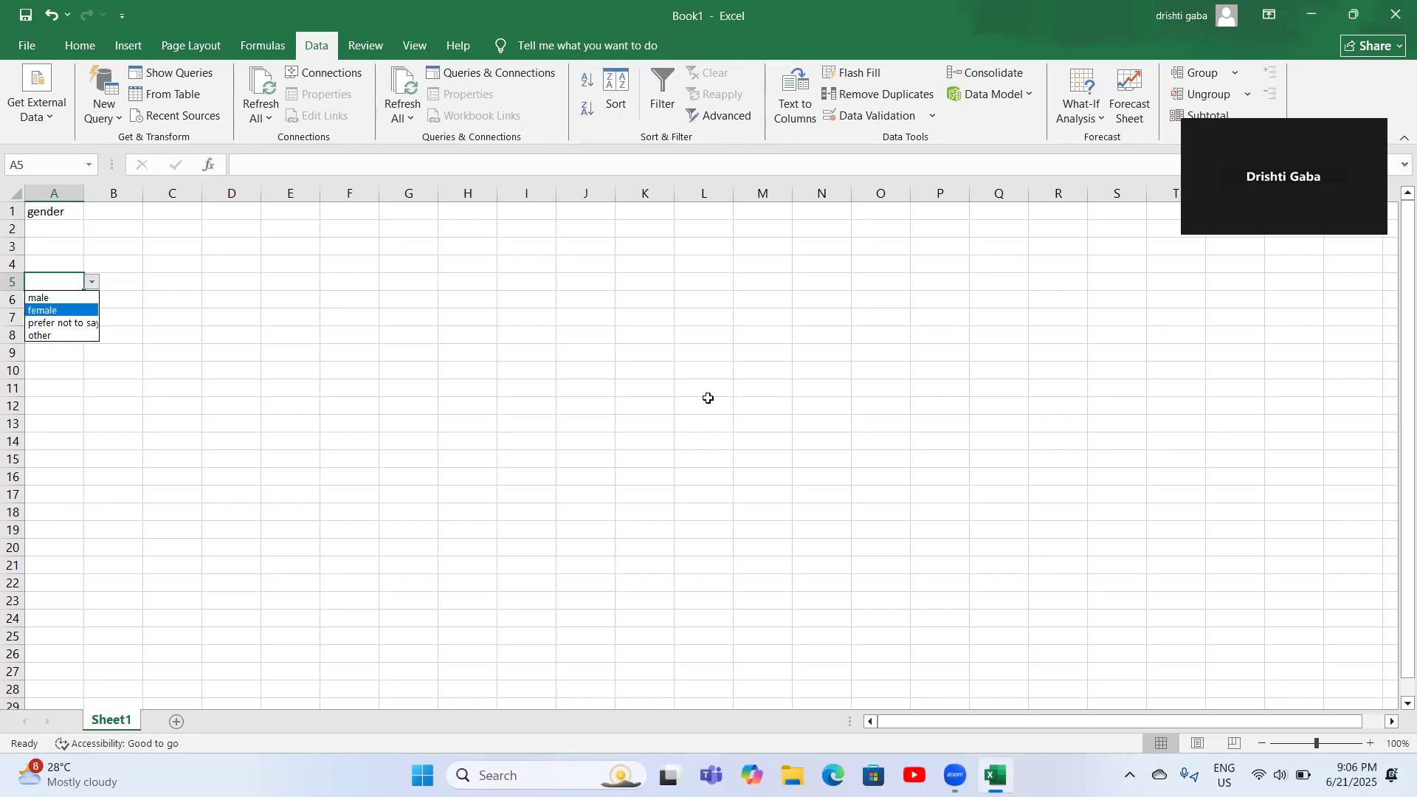
key("Return")
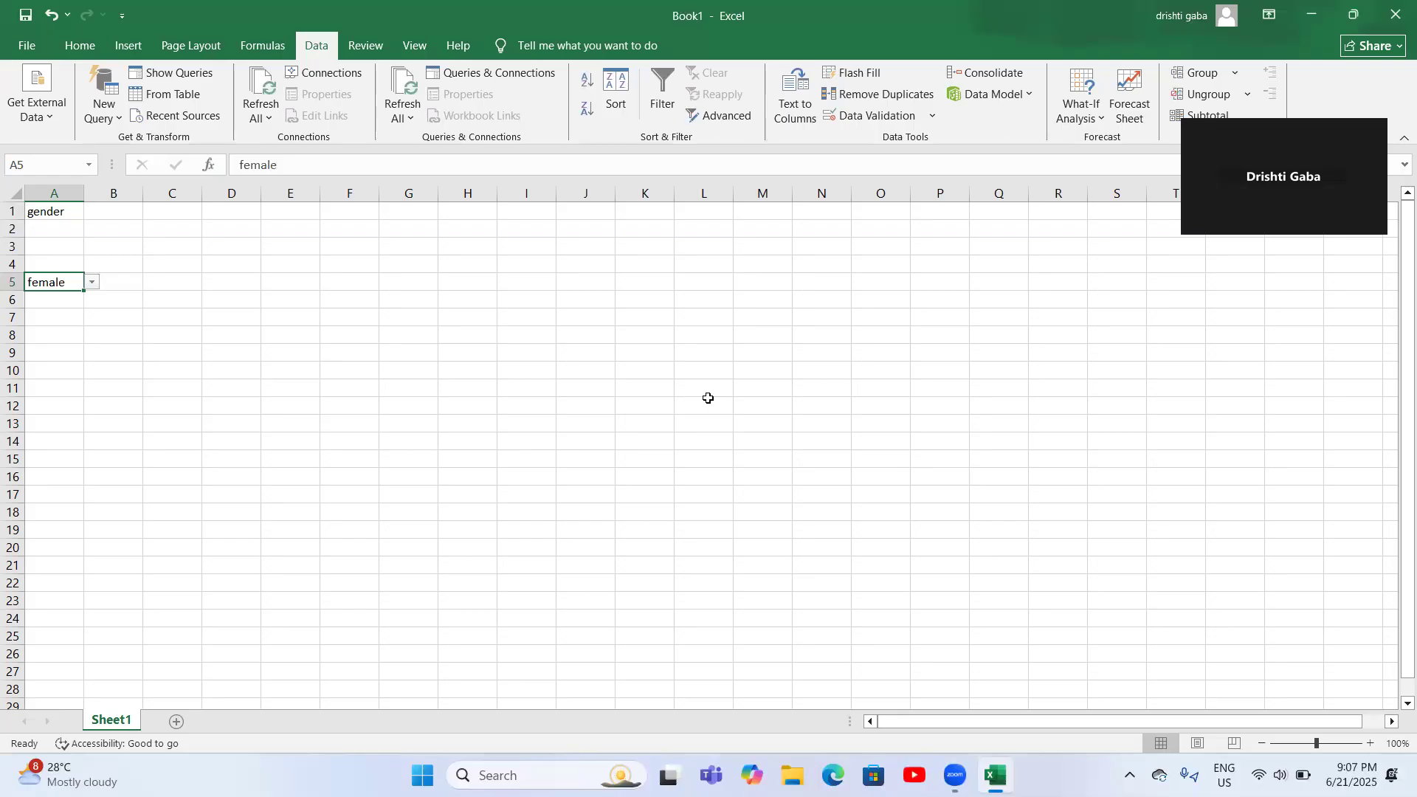
- Choose male from the dropdown list in cell A4
key("Up")
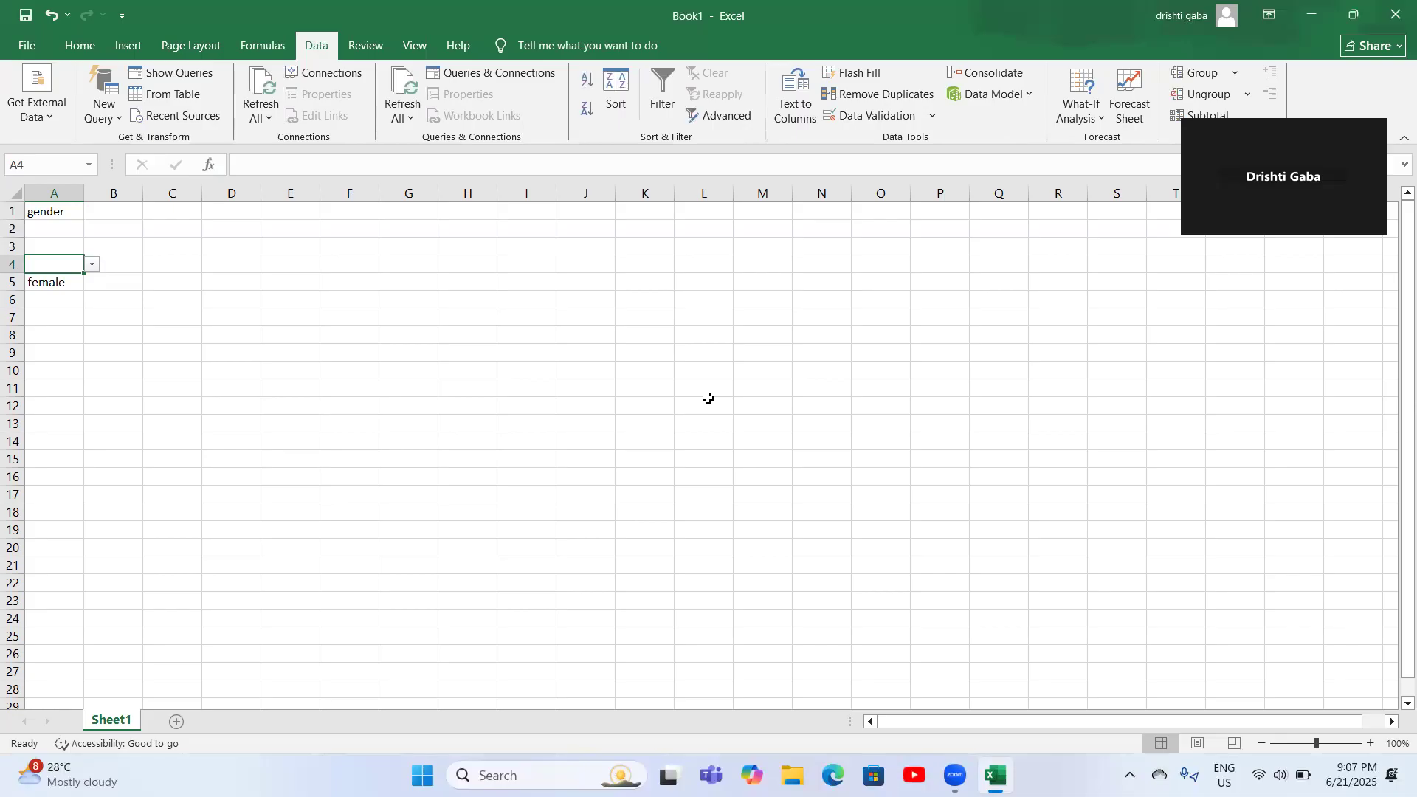
key("alt+Down")
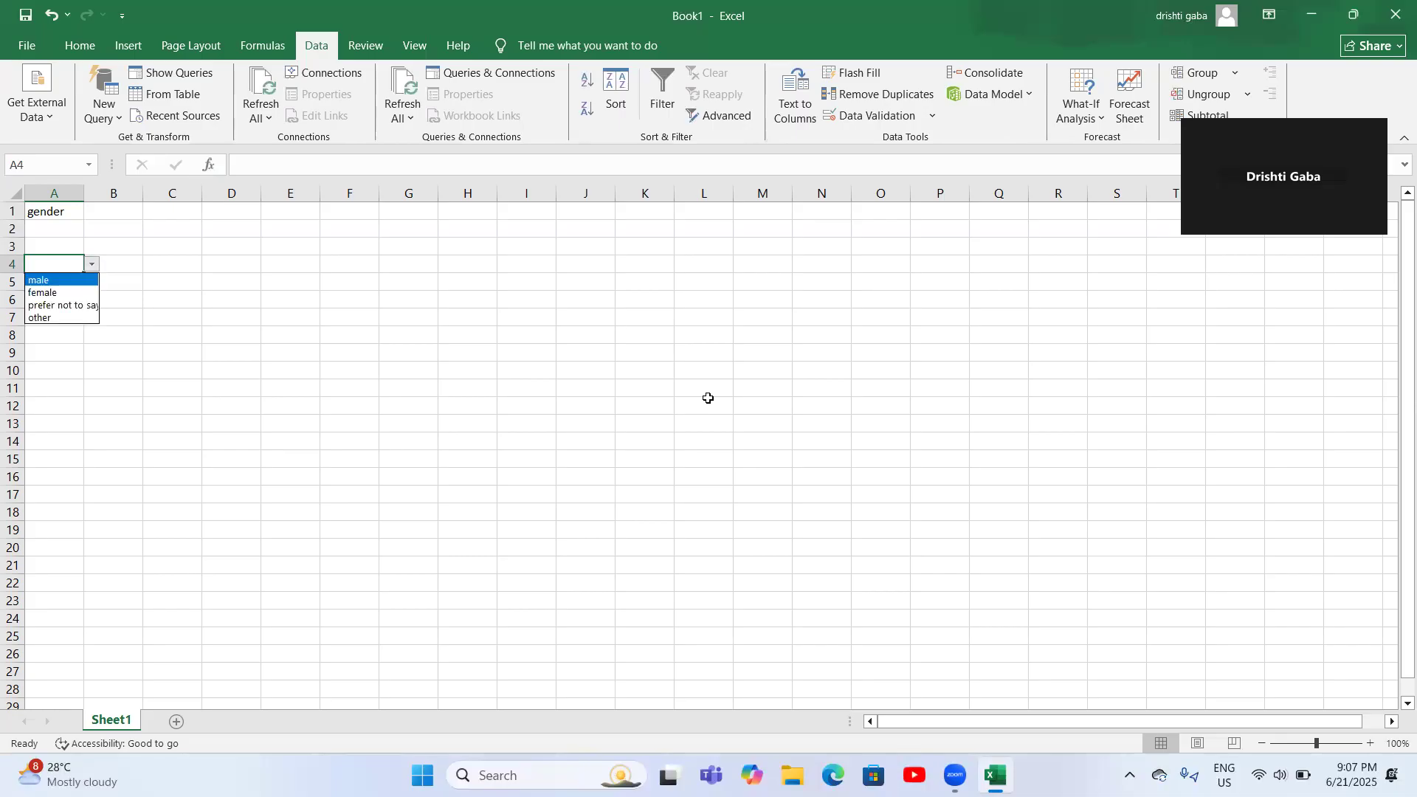
key("Down")
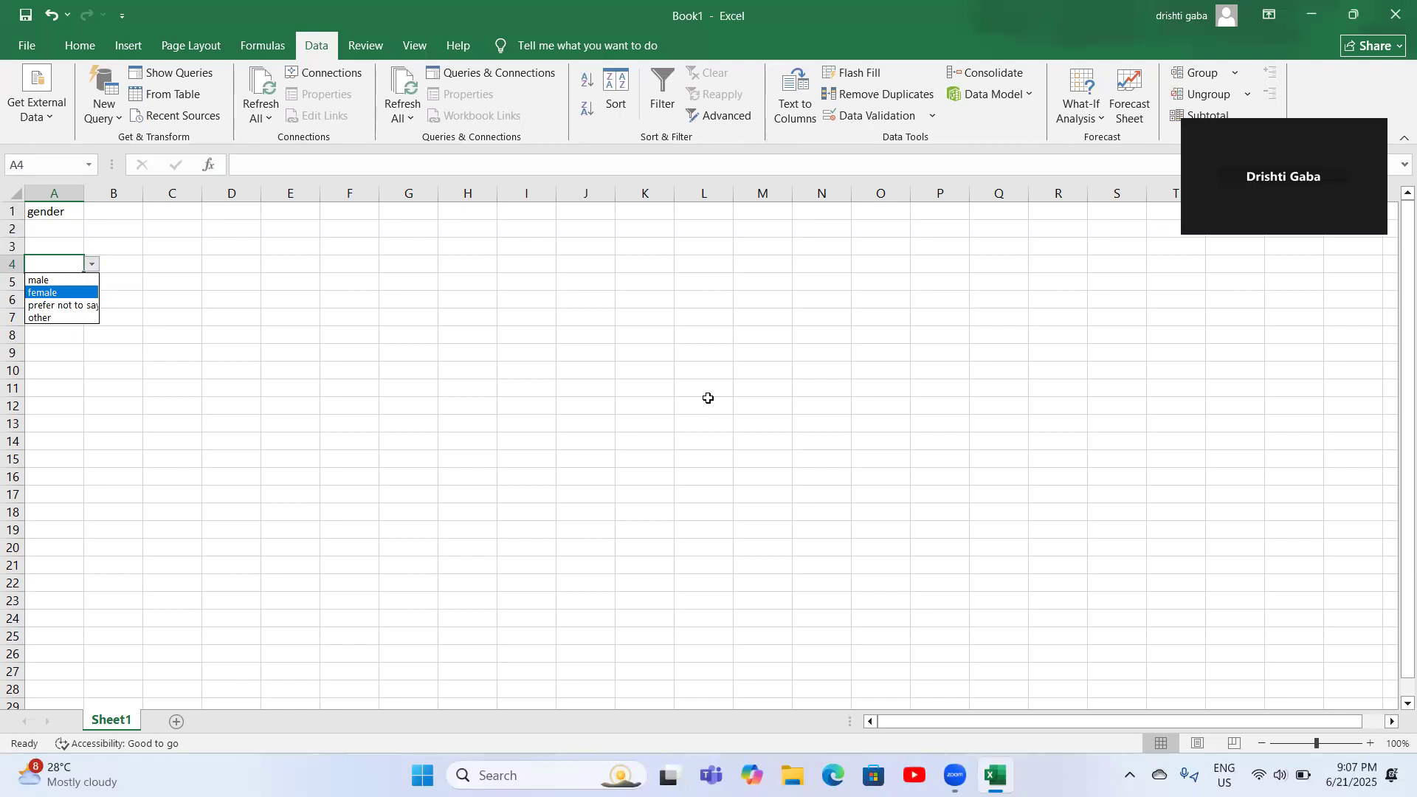
key("Up")
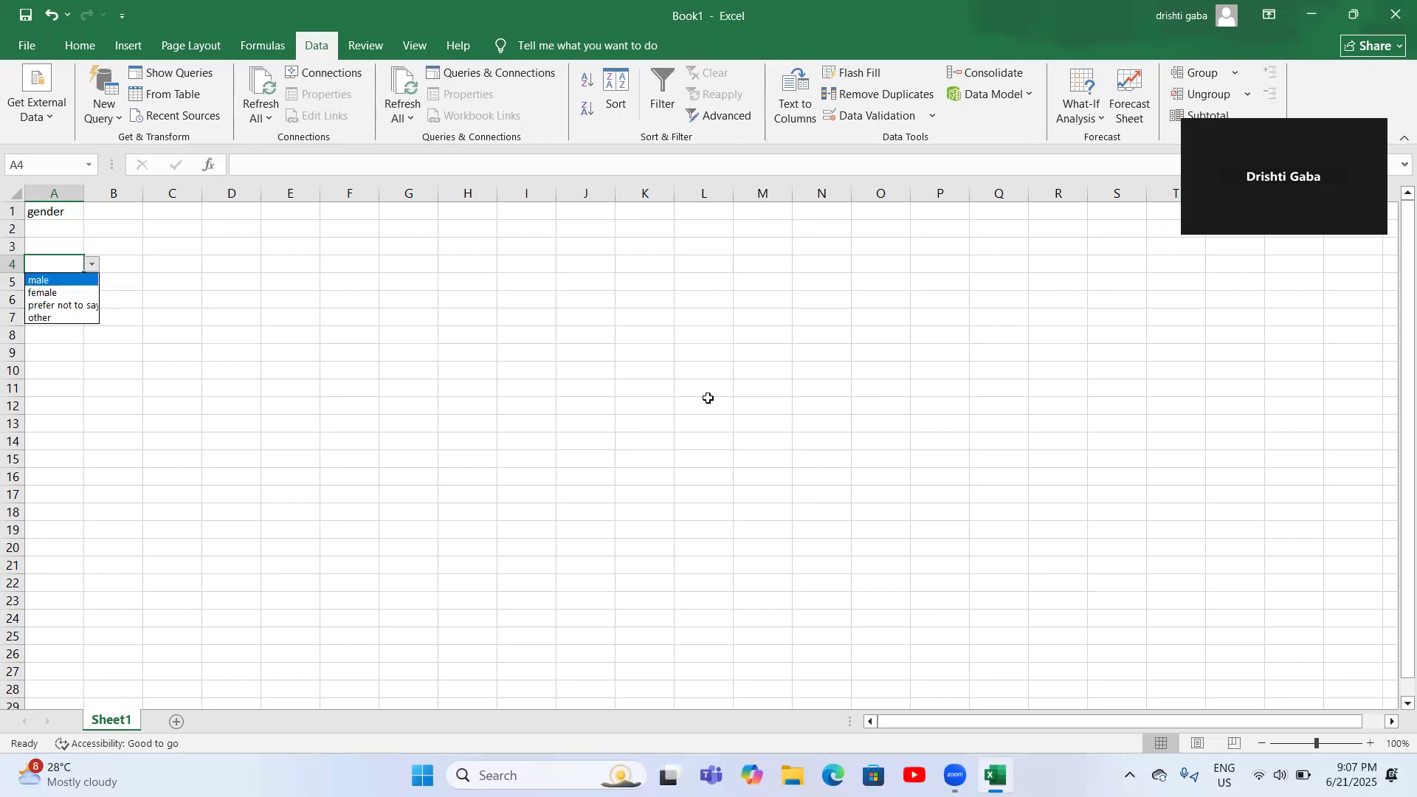
key("Return")
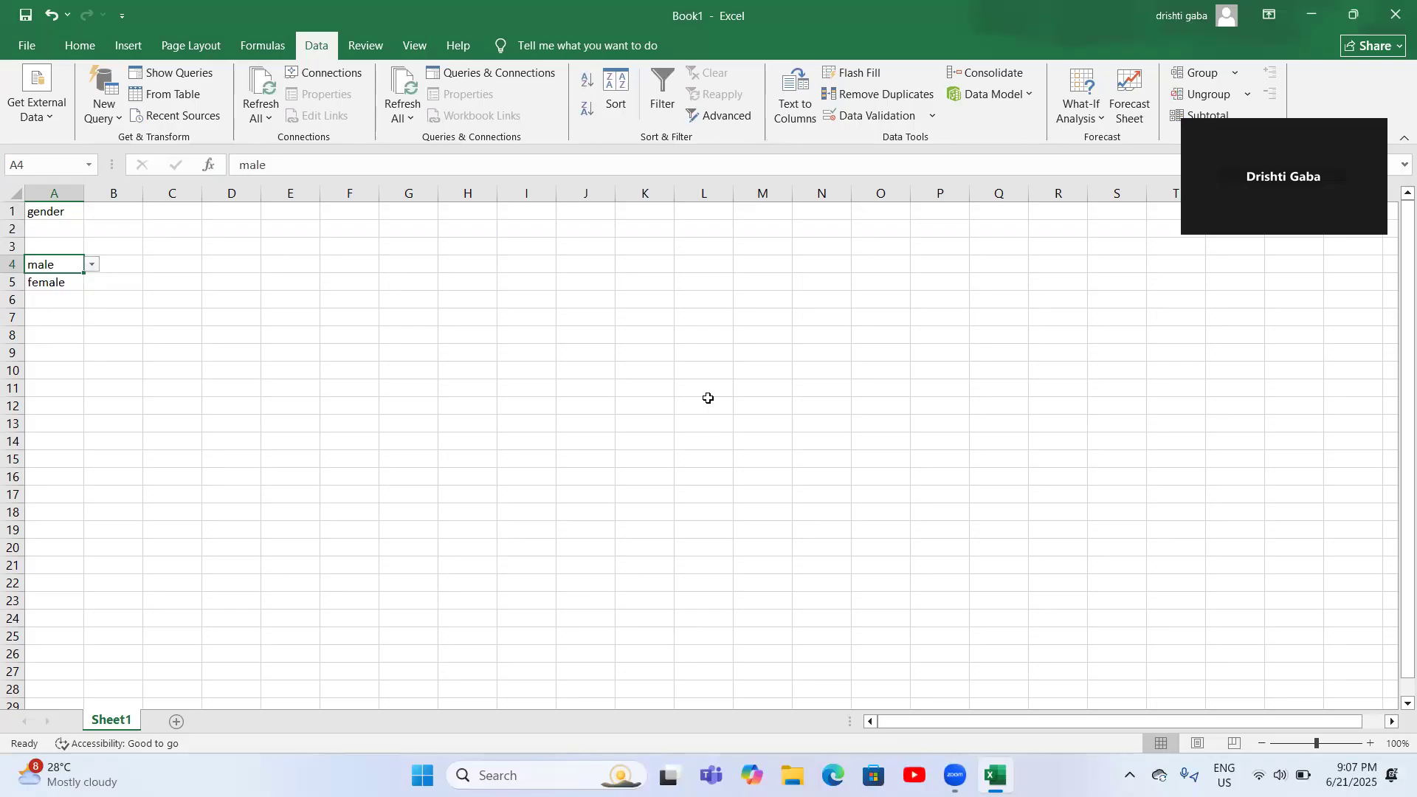
key("alt+Tab")
key("alt+Tab")
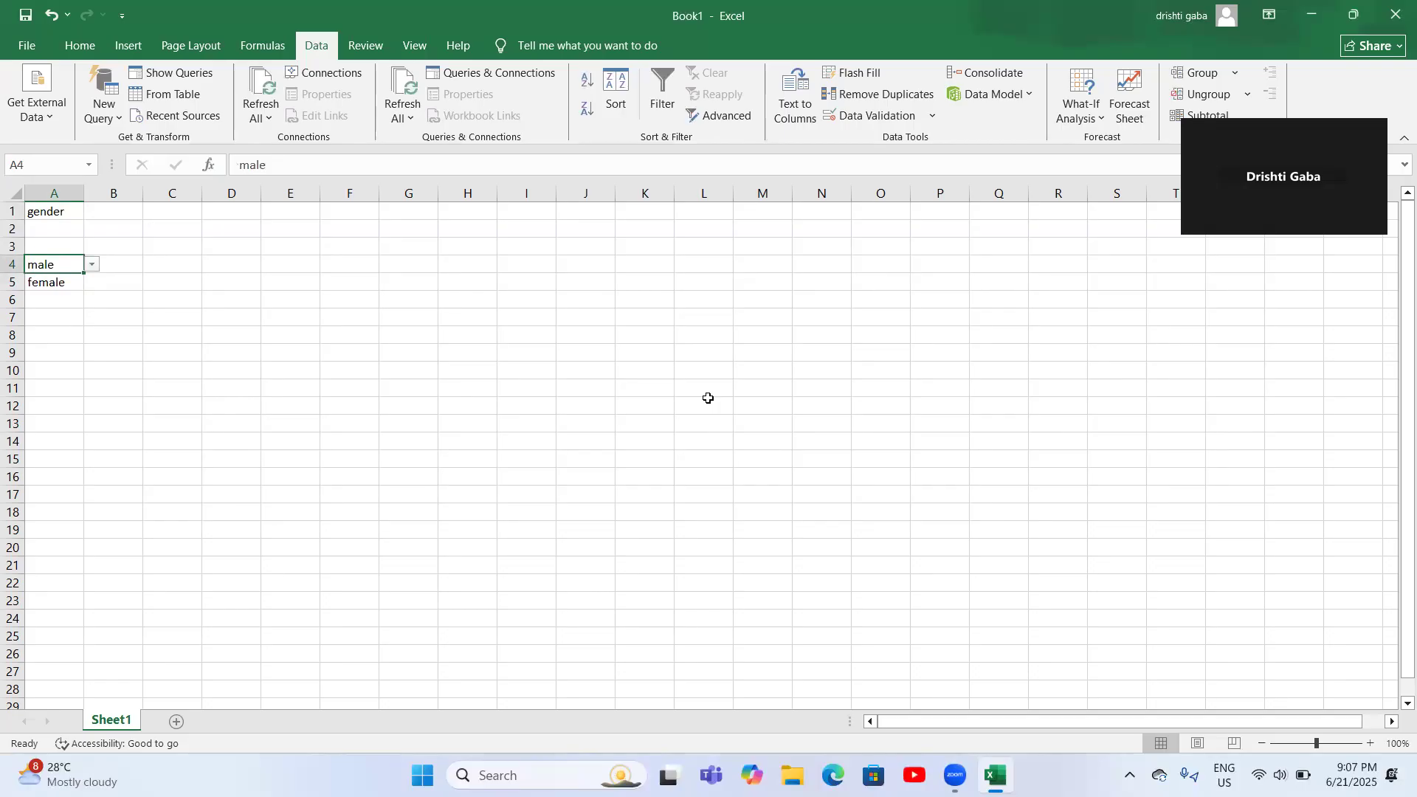